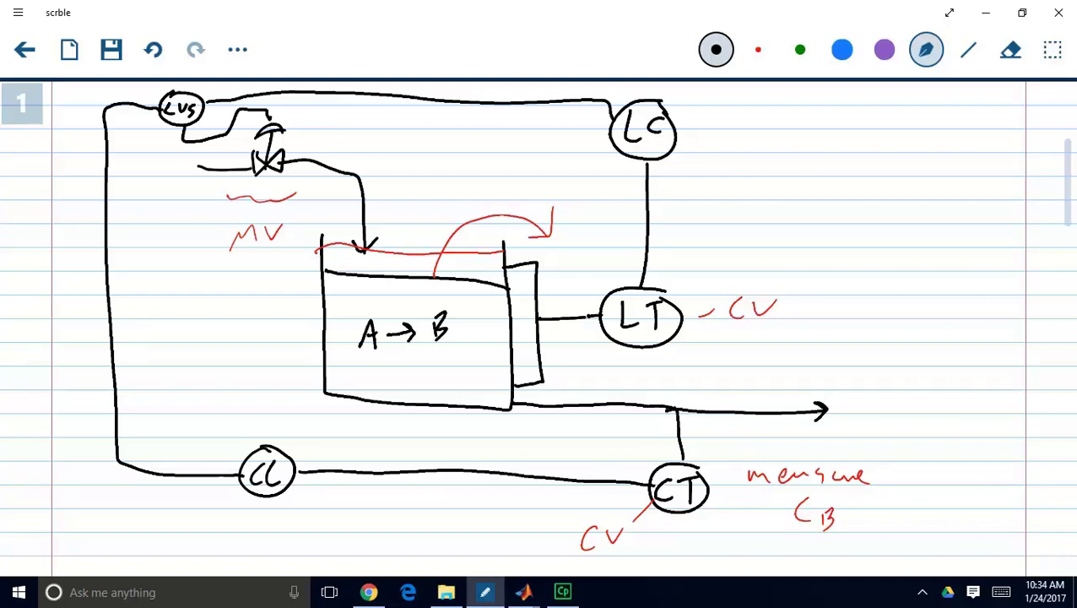
# Bring up previews of the open MATLAB windows from the taskbar
pyautogui.click(527, 594)
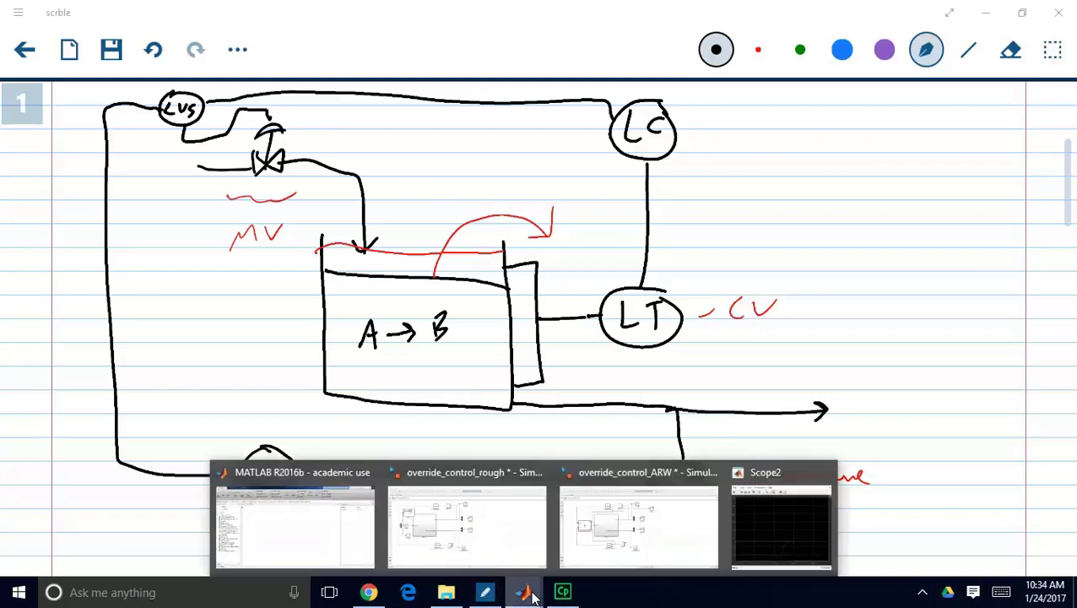
# Save override_control_rough and point out both feedback signals, the MinMax selector and the mux
pyautogui.click(493, 517)
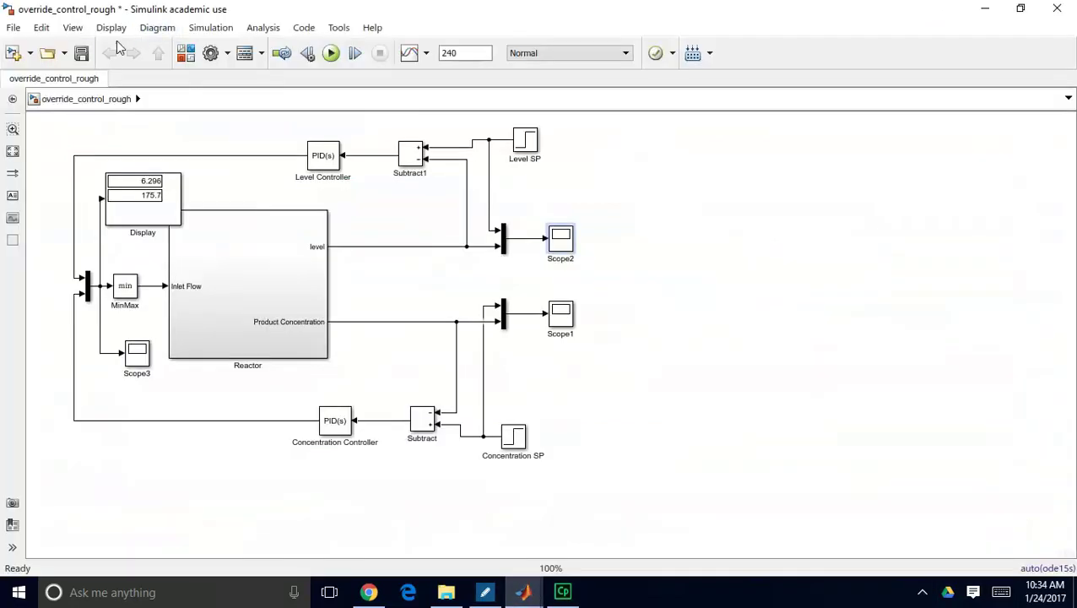
pyautogui.click(81, 53)
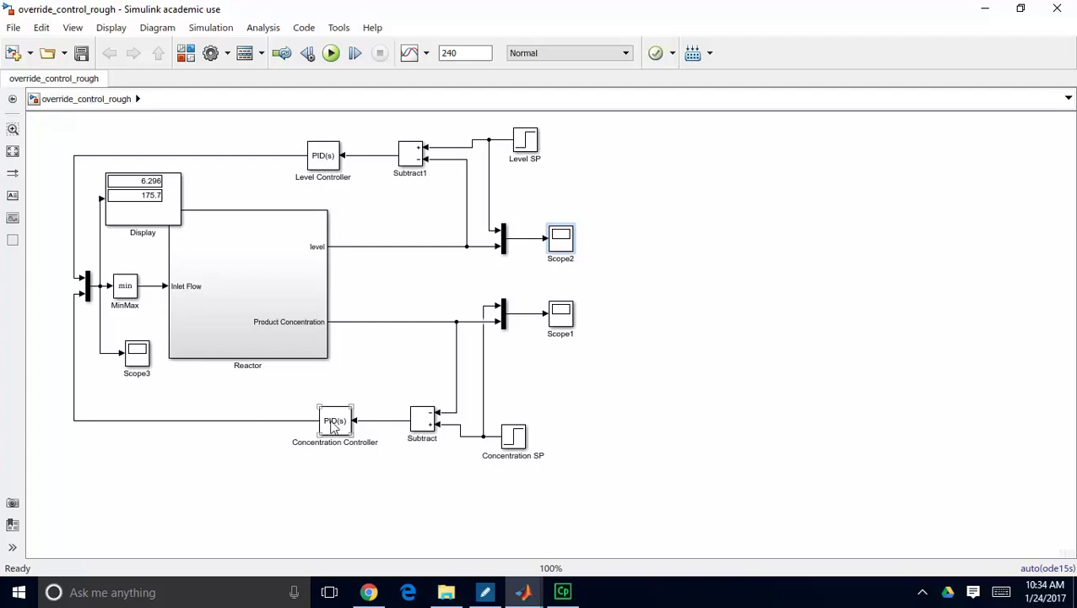
pyautogui.click(154, 421)
pyautogui.click(74, 192)
pyautogui.click(126, 290)
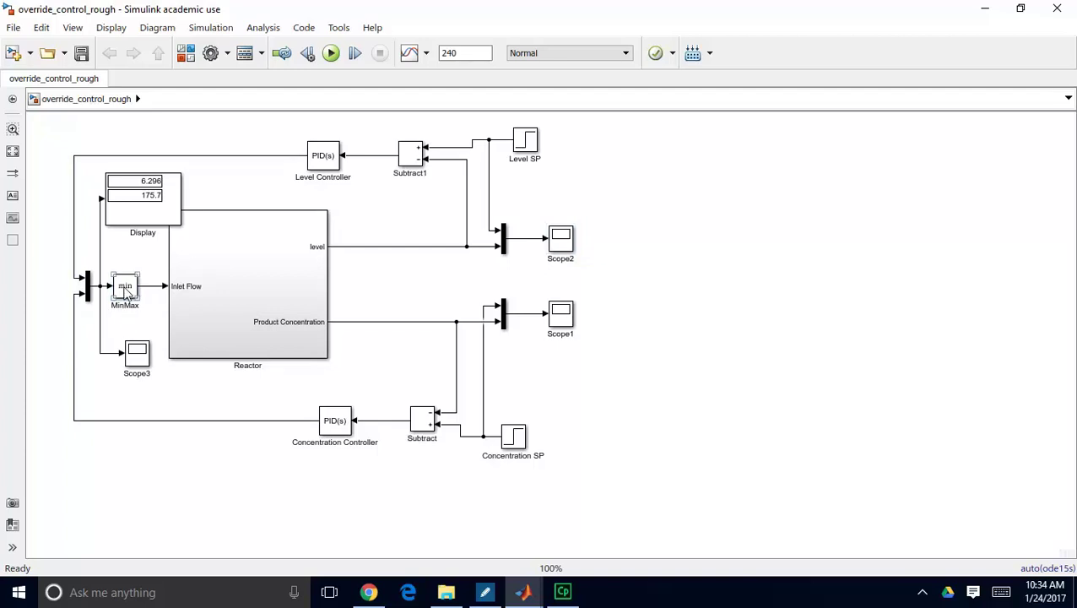
pyautogui.click(86, 275)
# Point out the Display block, then open the Scope1 concentration plot
pyautogui.click(141, 188)
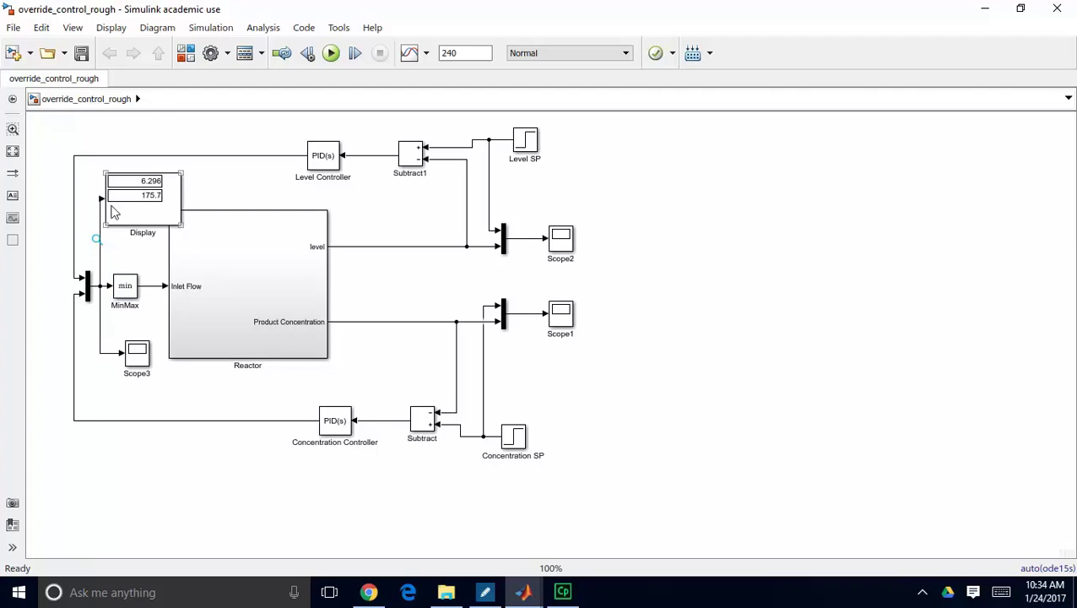
pyautogui.click(111, 302)
pyautogui.click(150, 184)
pyautogui.click(167, 295)
pyautogui.doubleClick(563, 320)
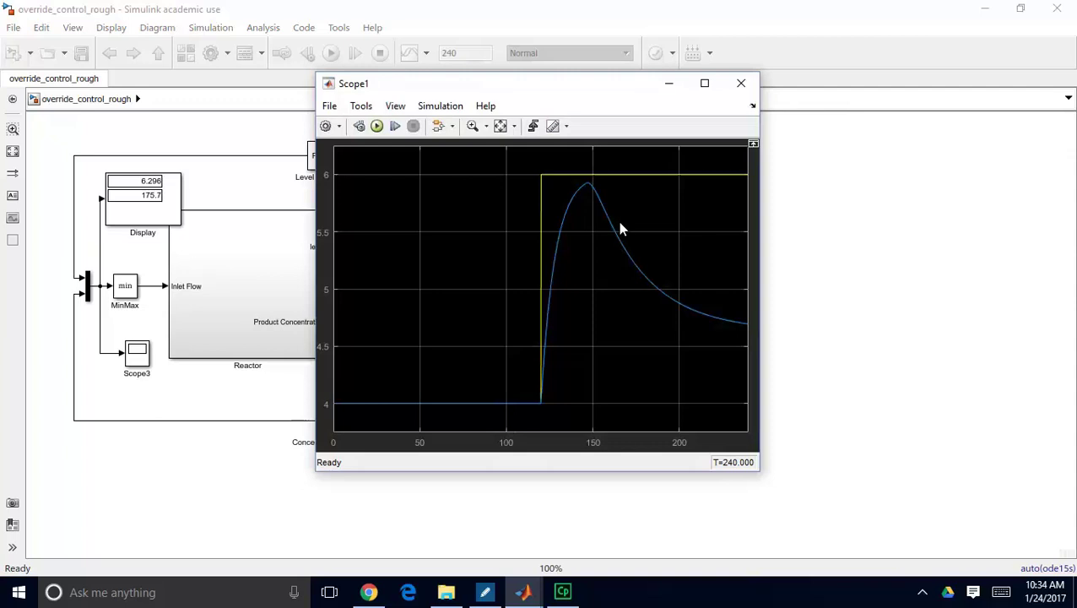
# Close Scope1 after reviewing the setpoint-step concentration response
pyautogui.click(740, 87)
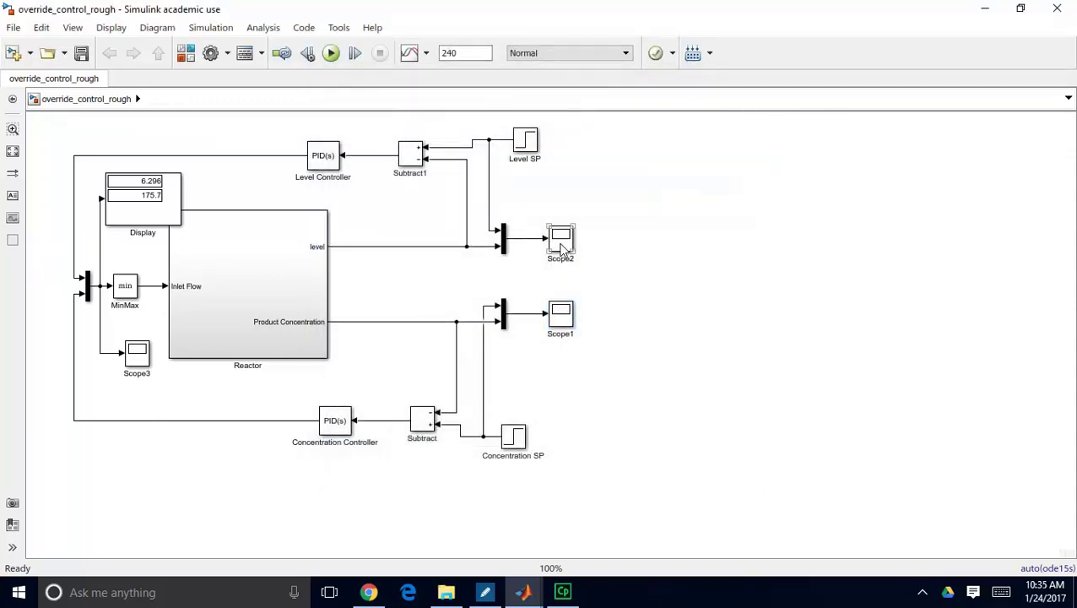
pyautogui.doubleClick(563, 245)
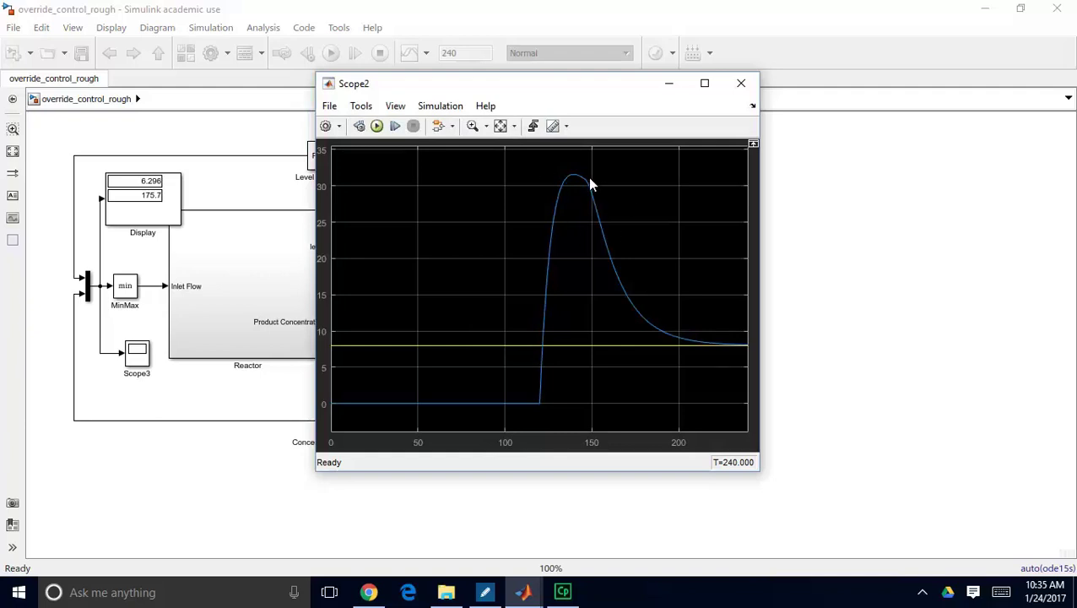
pyautogui.click(742, 83)
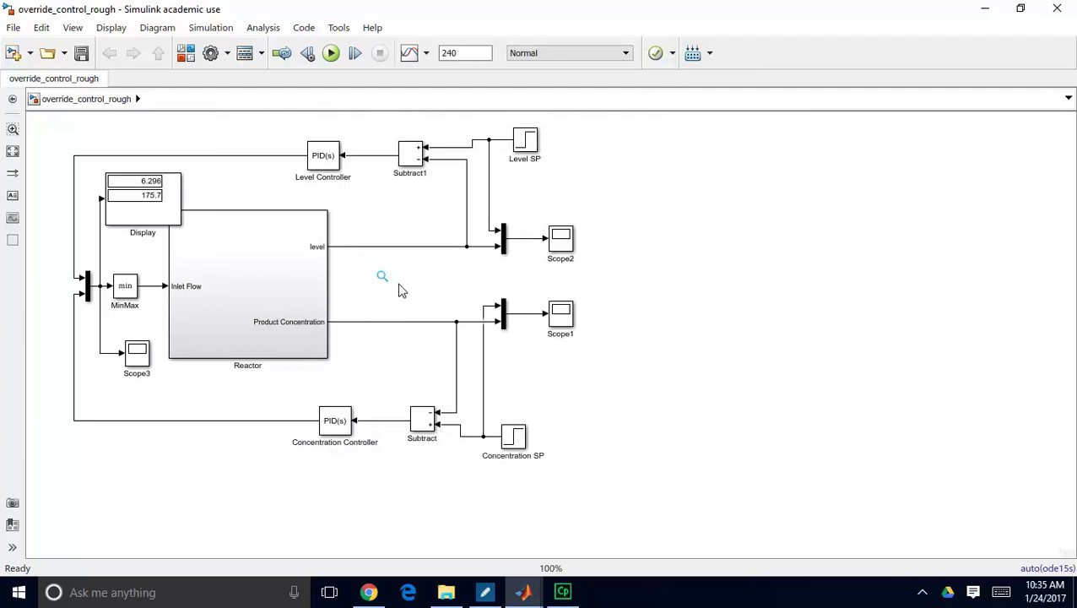
pyautogui.click(324, 160)
pyautogui.doubleClick(327, 167)
pyautogui.click(450, 202)
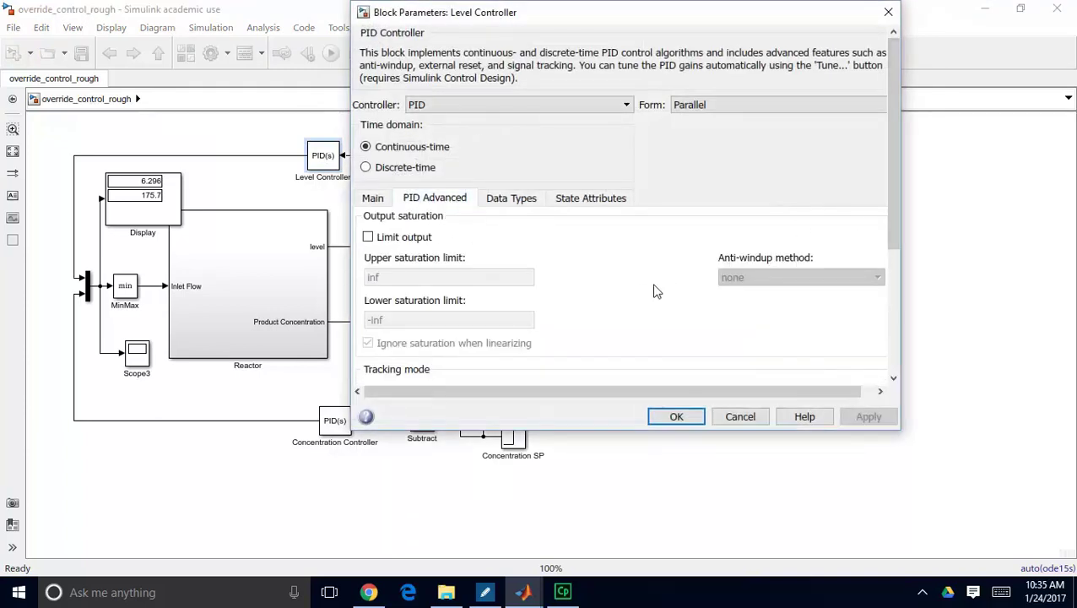
pyautogui.click(368, 238)
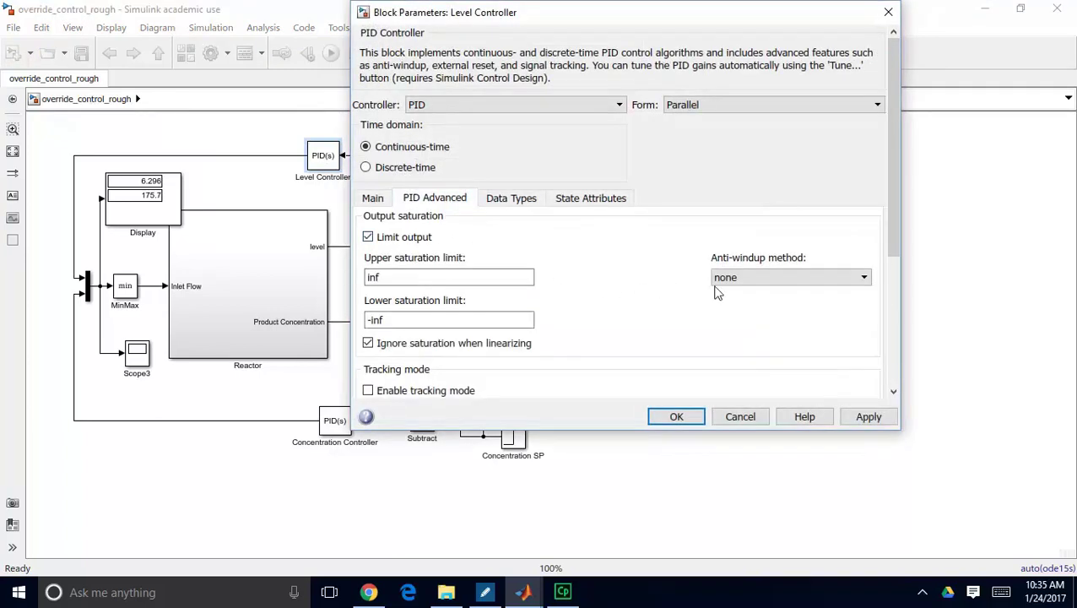
pyautogui.click(764, 282)
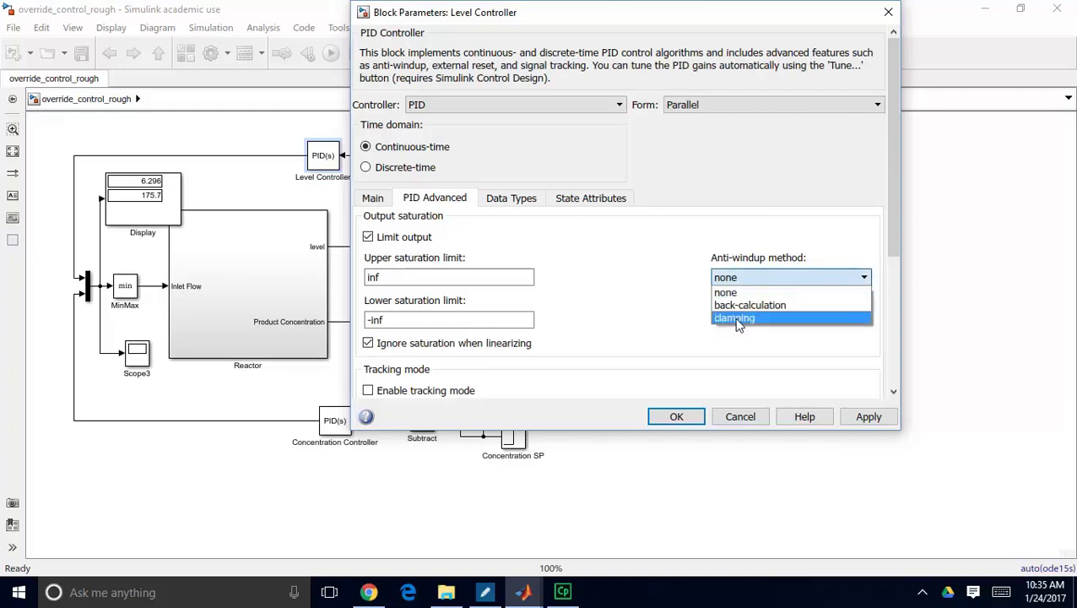
pyautogui.click(672, 296)
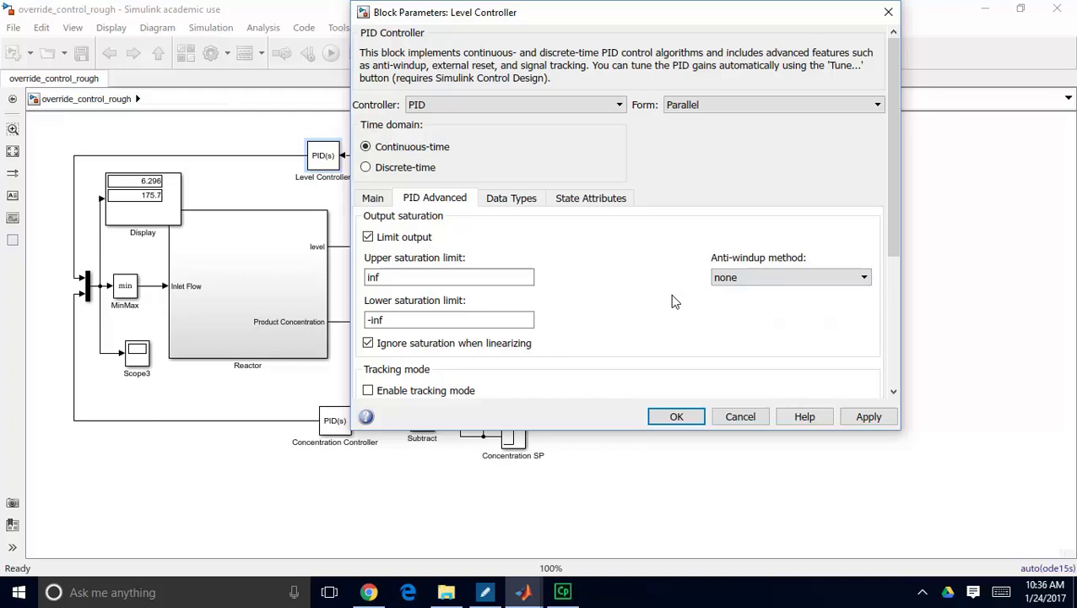
pyautogui.click(888, 14)
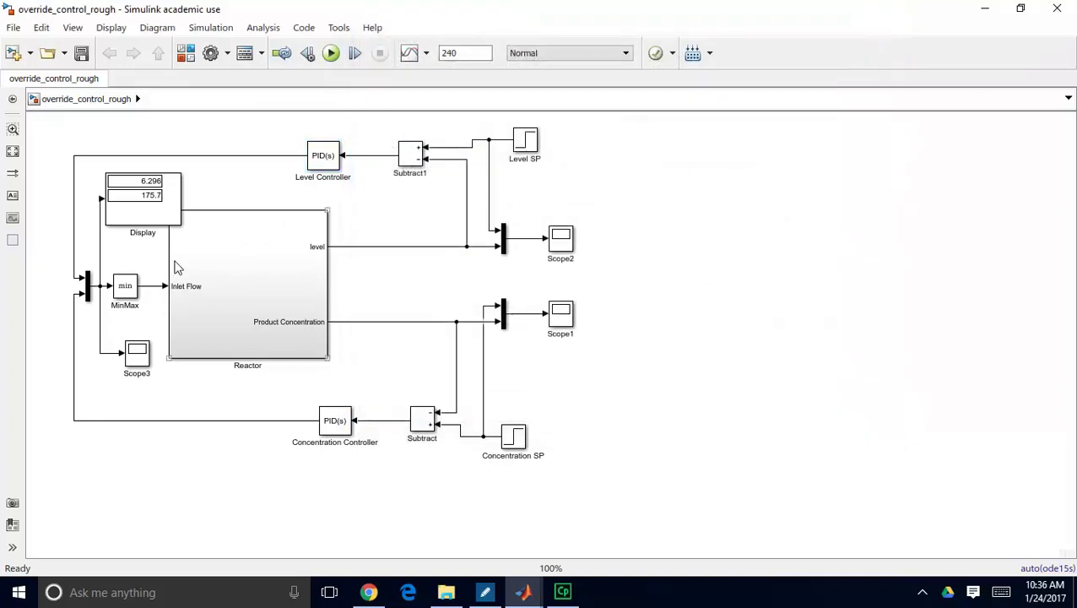
pyautogui.click(334, 164)
# Set the Level Controller PID block's External reset option to 'level' and apply it
pyautogui.doubleClick(334, 165)
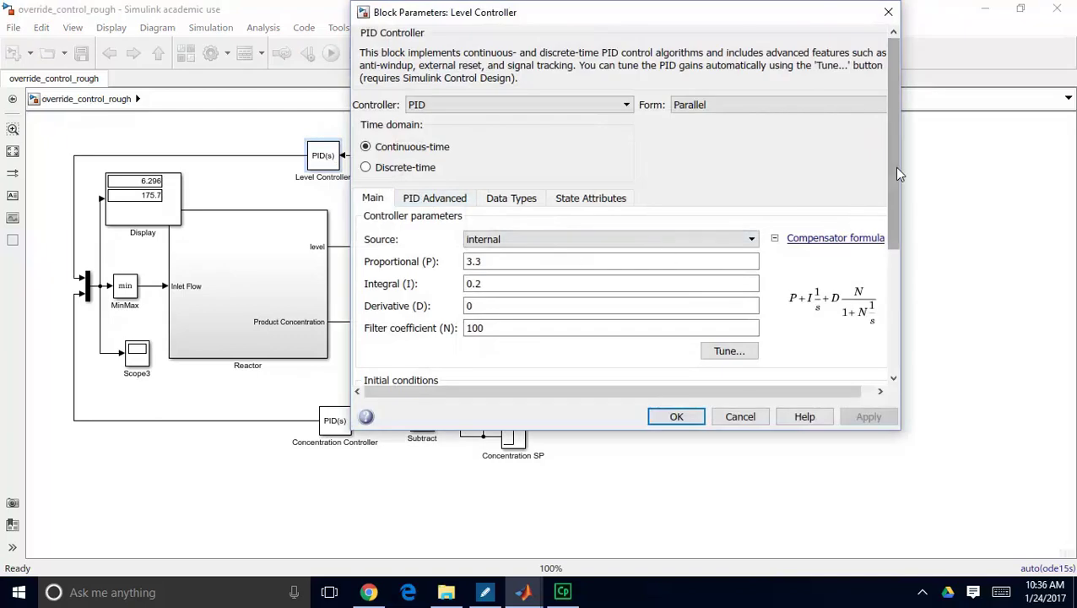
pyautogui.moveTo(897, 170); pyautogui.dragTo(922, 298)
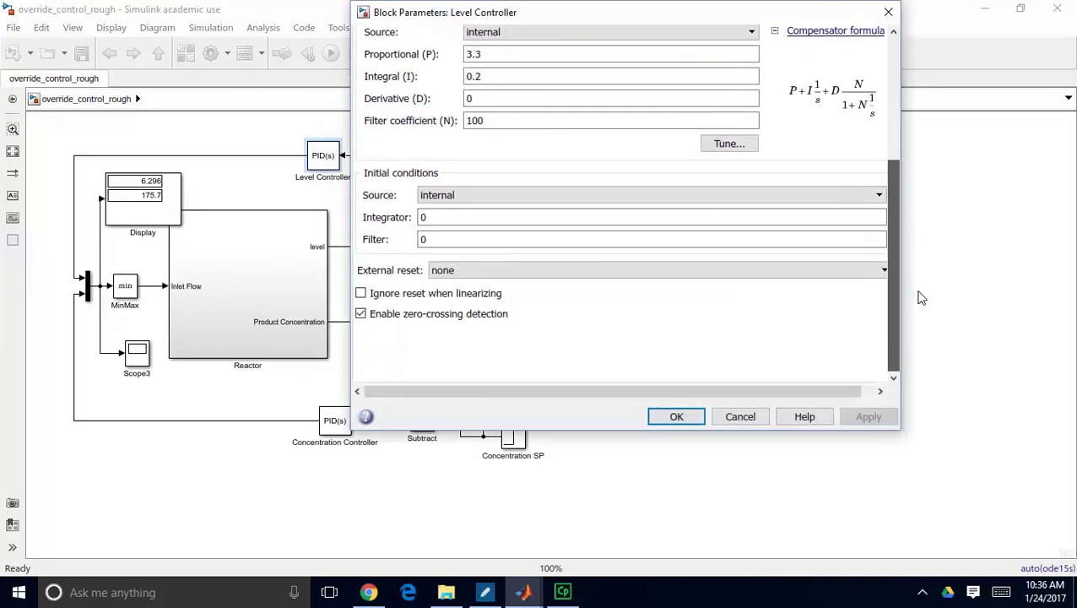
pyautogui.click(610, 275)
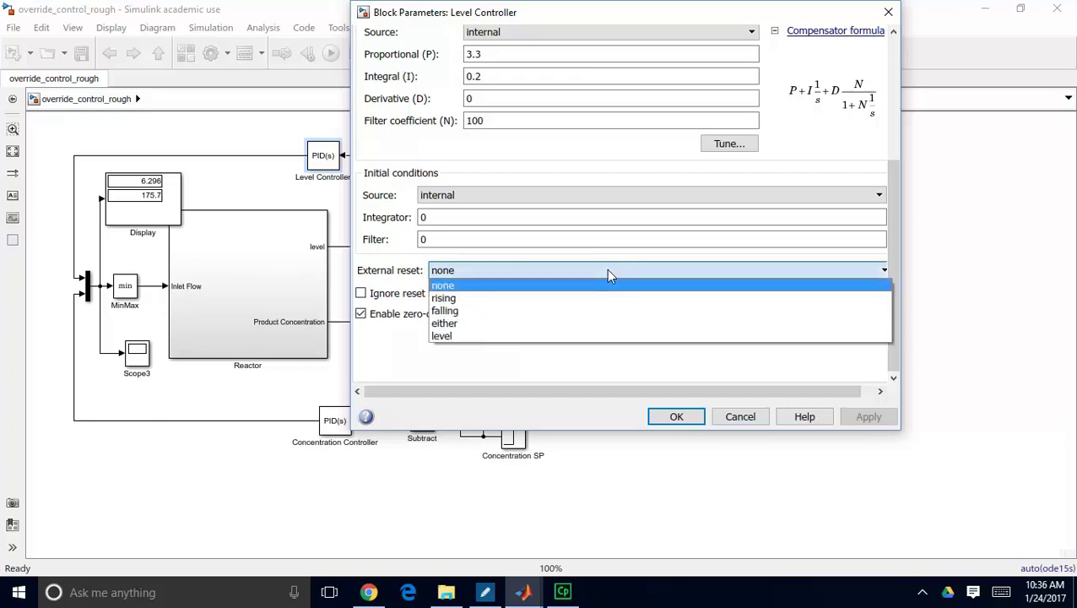
pyautogui.click(442, 336)
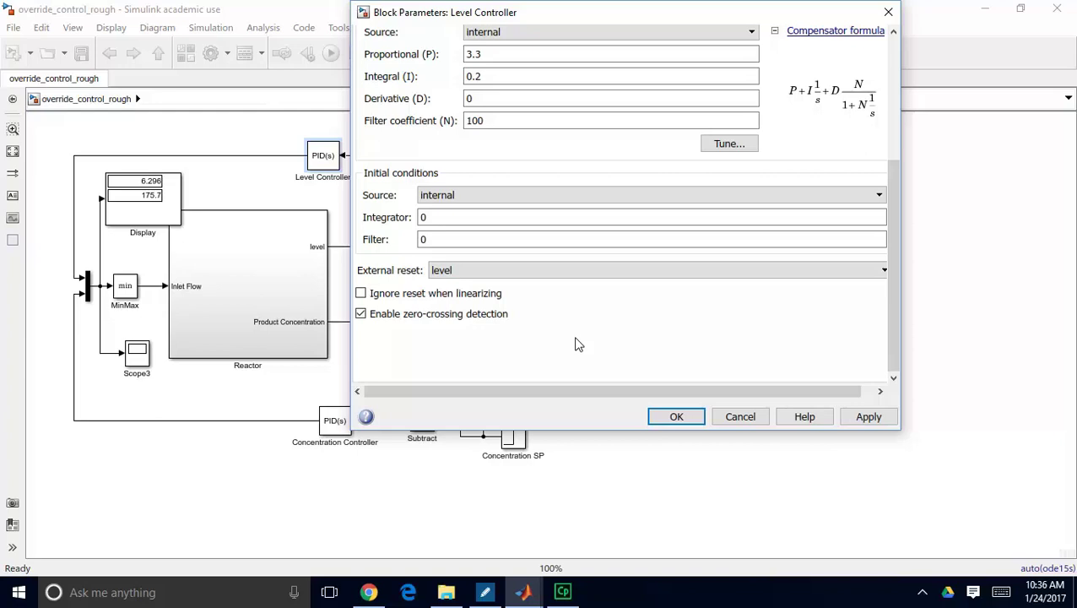
pyautogui.click(678, 417)
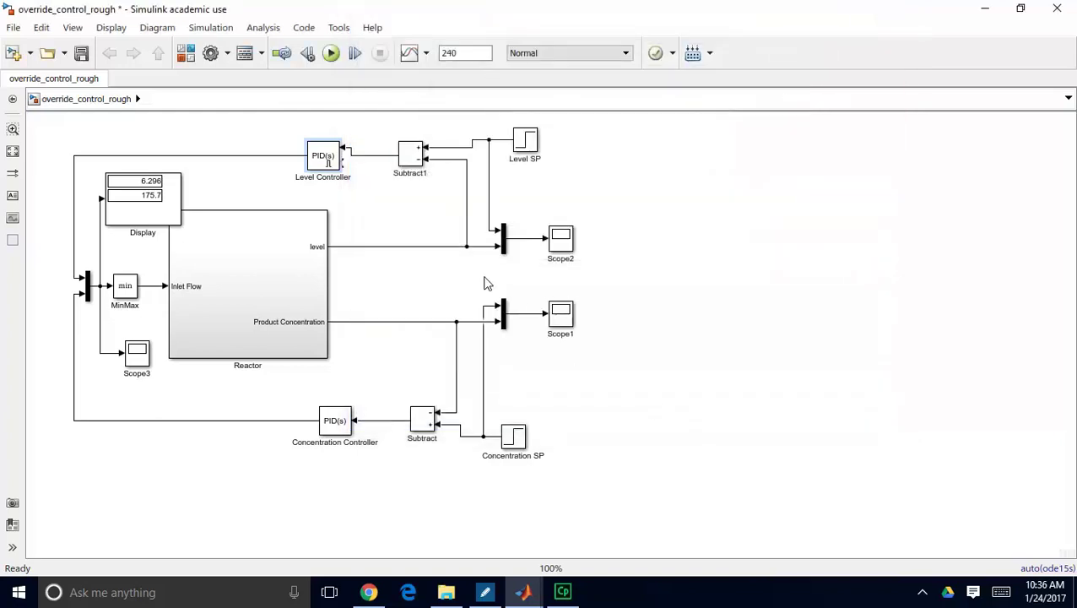
# Point out the Level Controller's new reset port, then switch to override_control_ARW
pyautogui.click(336, 163)
pyautogui.click(243, 193)
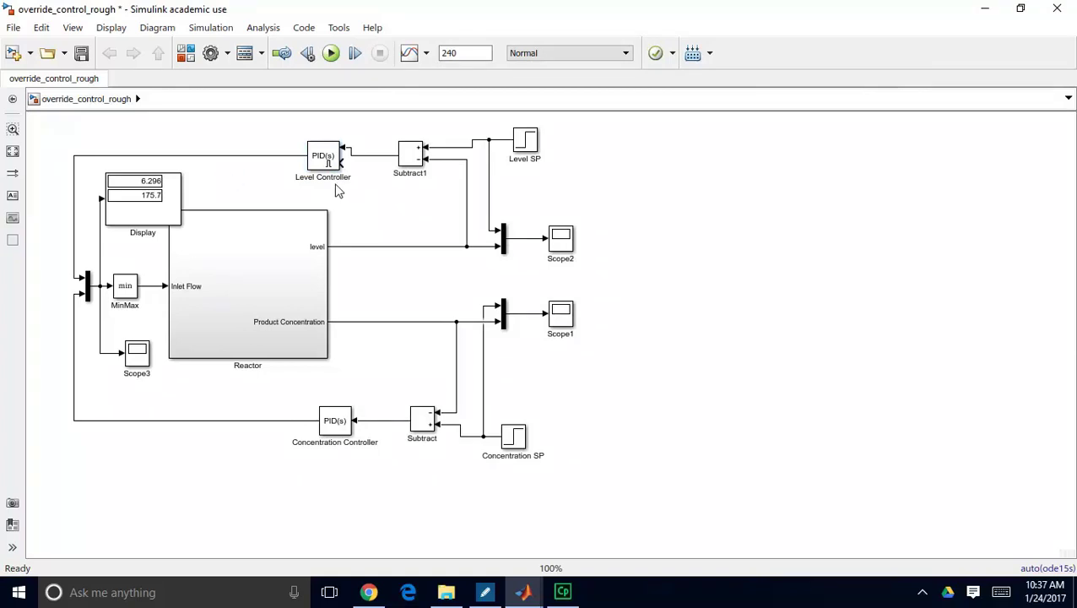
pyautogui.click(523, 592)
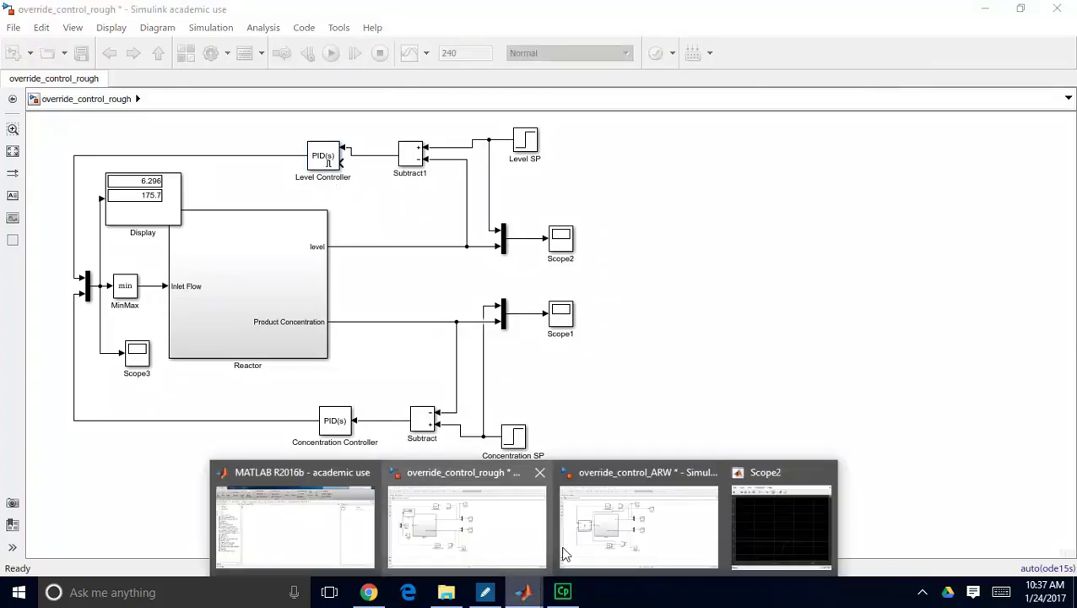
pyautogui.click(617, 525)
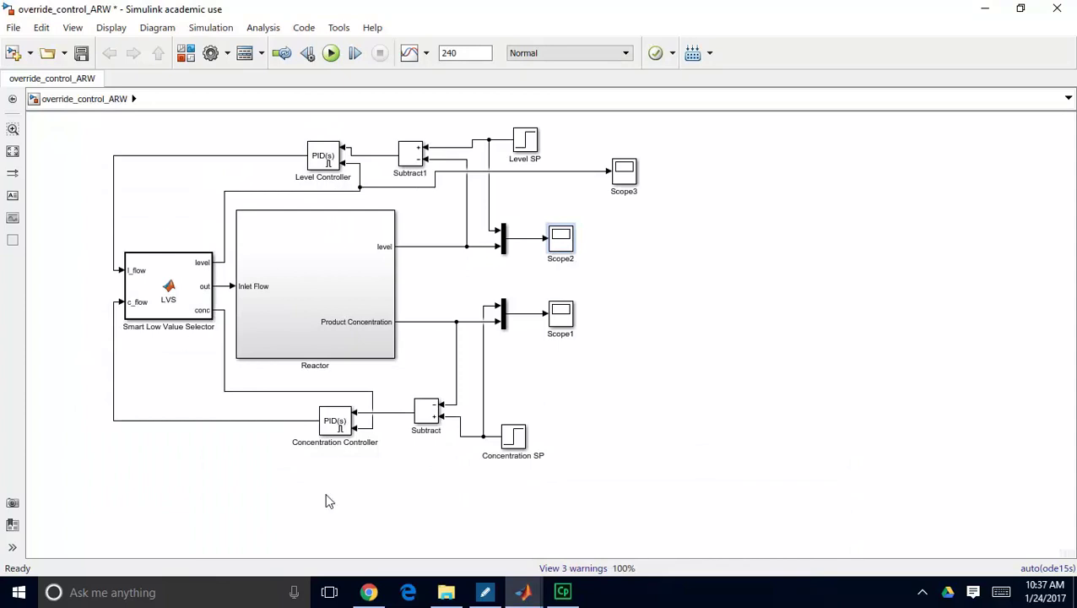
# Compare against the MinMax selector in override_control_rough, then return to override_control_ARW
pyautogui.click(523, 592)
pyautogui.click(481, 542)
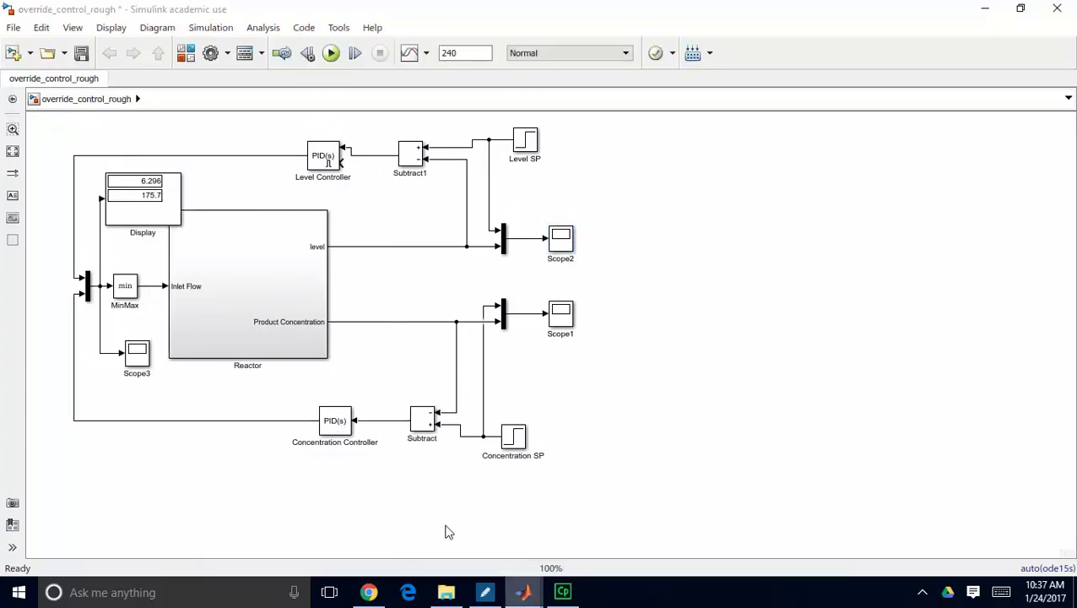
pyautogui.click(125, 289)
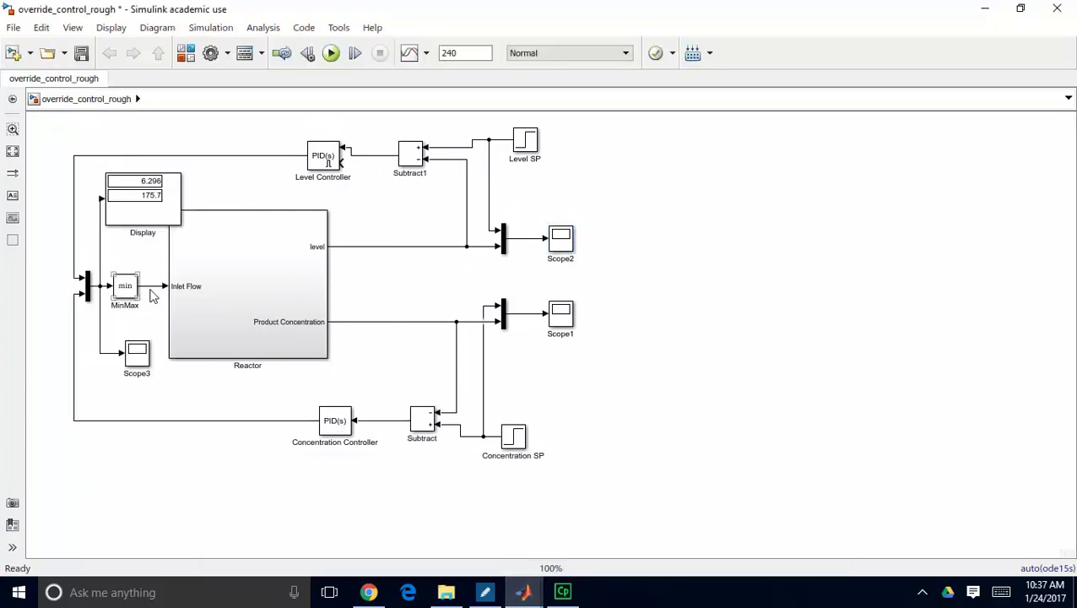
pyautogui.click(524, 591)
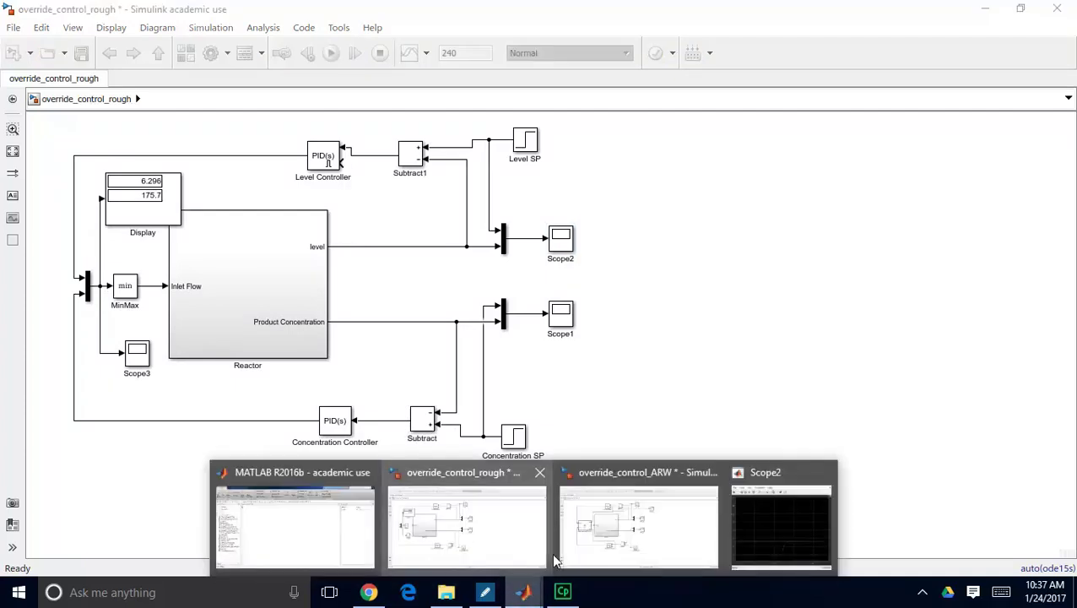
pyautogui.click(604, 527)
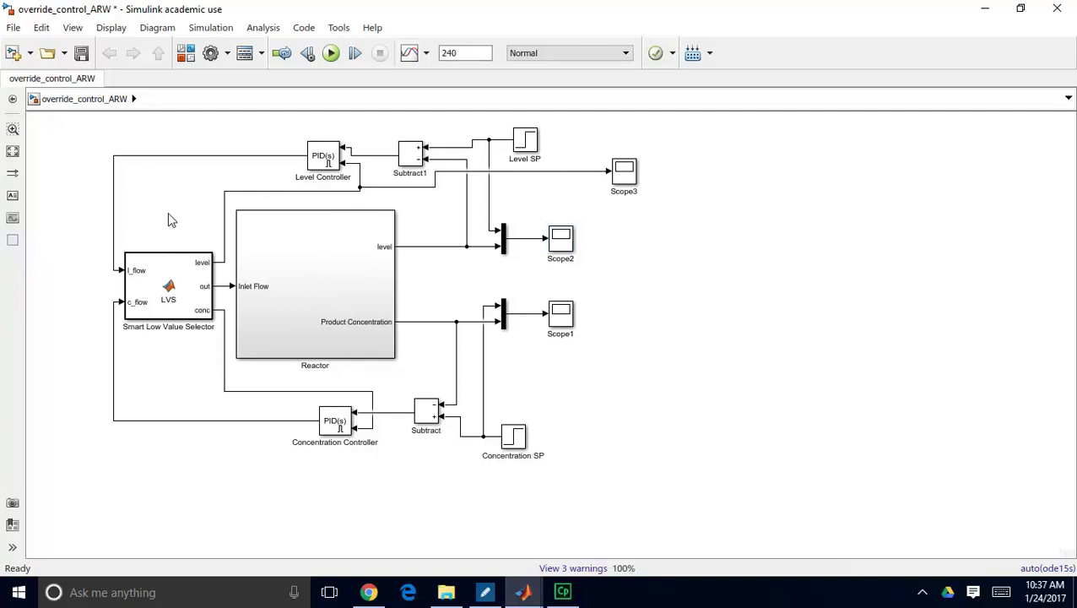
# Trace the level, conc and c_flow signal lines in override_control_ARW
pyautogui.click(225, 226)
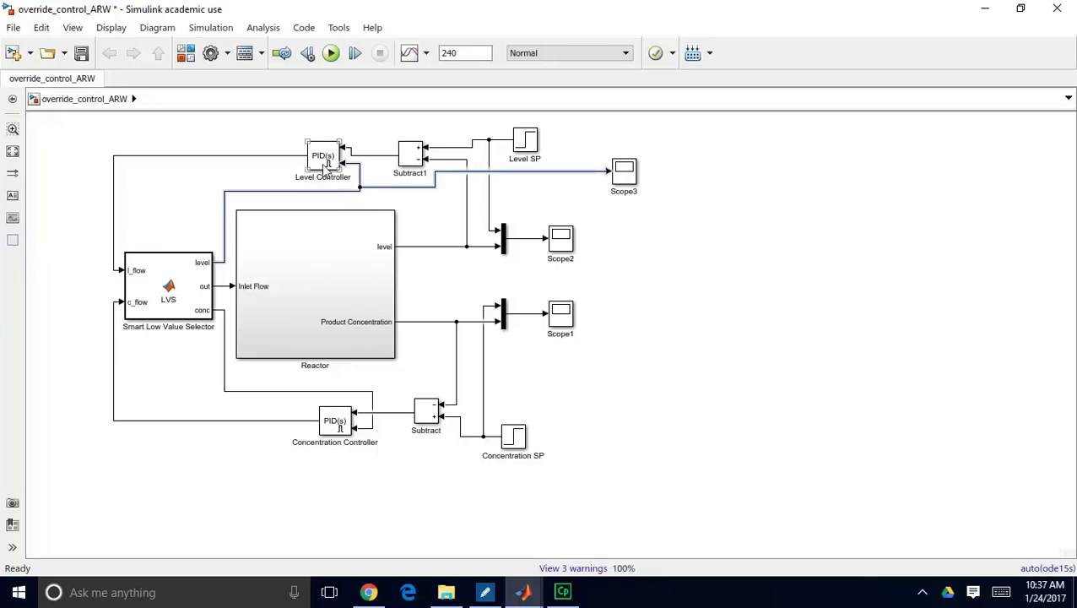
pyautogui.click(225, 328)
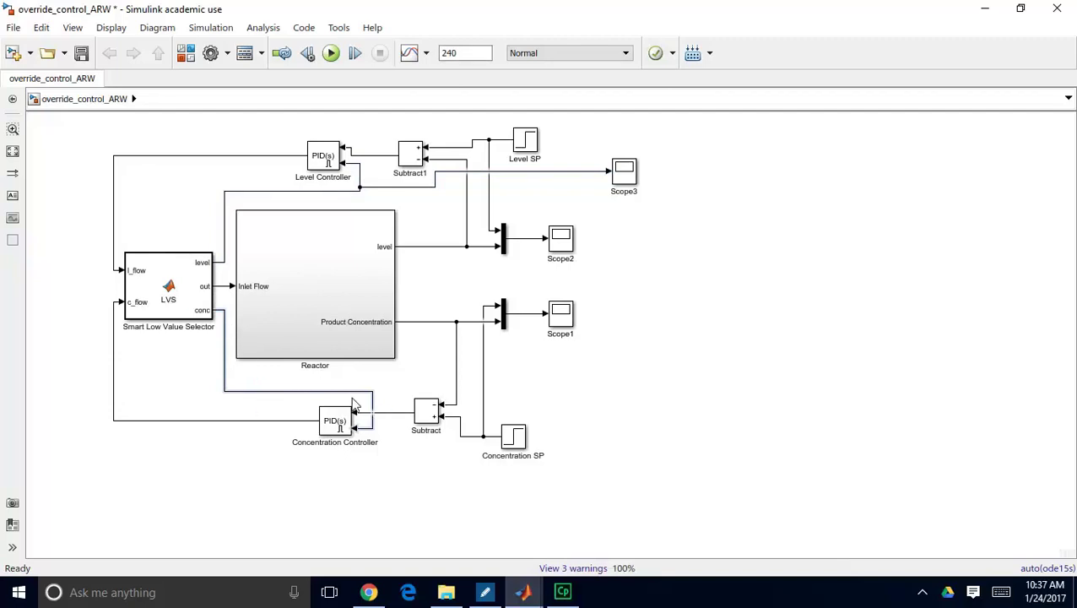
pyautogui.click(163, 285)
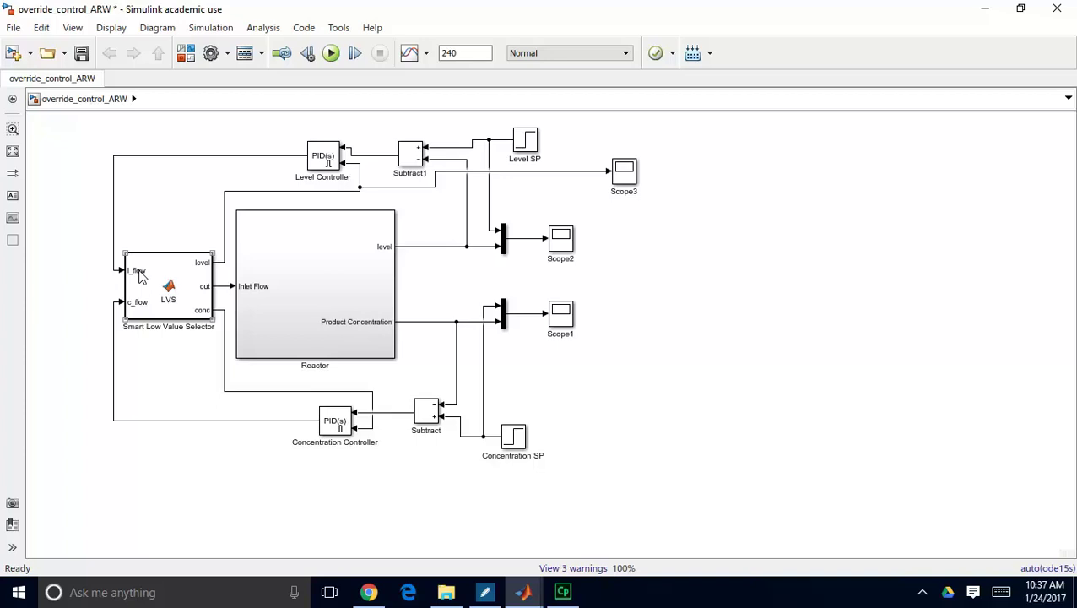
pyautogui.click(114, 334)
# Point out the Reactor subsystem and the Smart Low Value Selector block
pyautogui.click(157, 224)
pyautogui.click(246, 286)
pyautogui.click(190, 224)
pyautogui.click(203, 269)
pyautogui.click(193, 234)
pyautogui.click(203, 297)
# Trace the selector's level and conc signals, then open its LVS function code
pyautogui.click(240, 192)
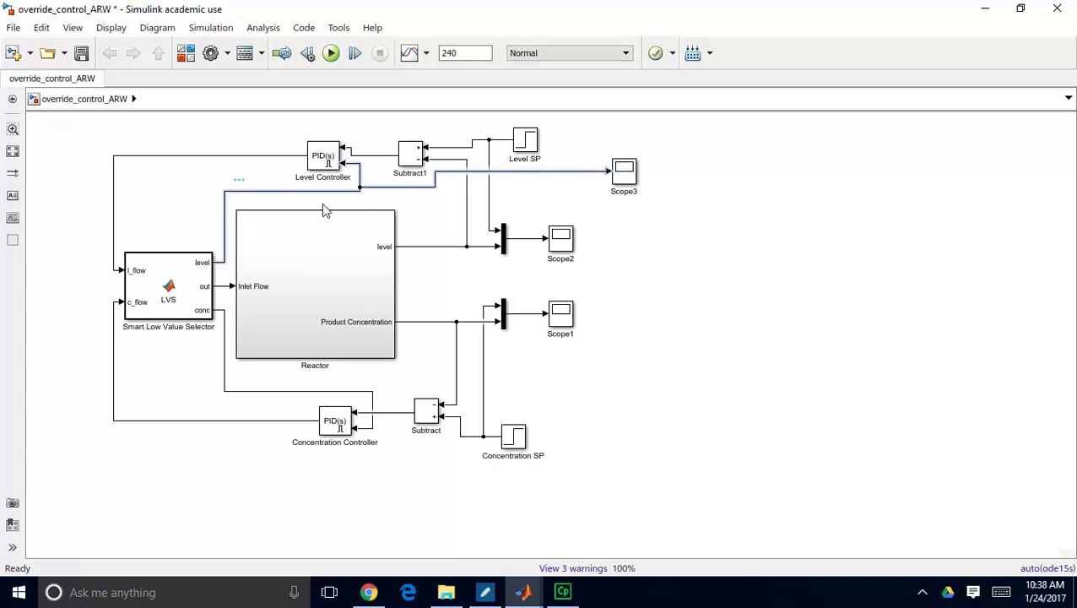
pyautogui.click(199, 202)
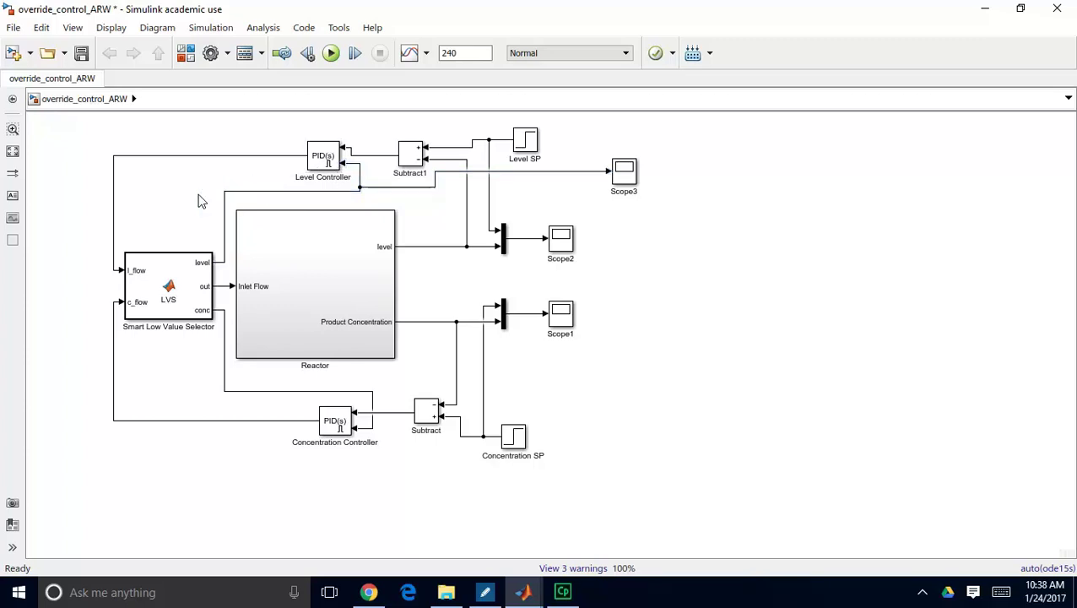
pyautogui.click(224, 346)
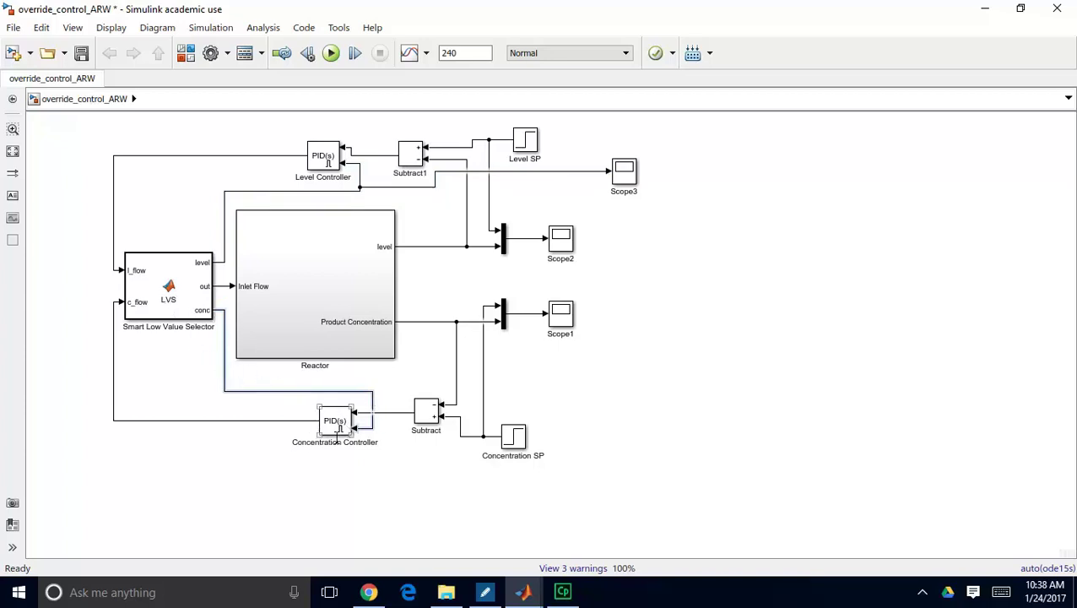
pyautogui.click(194, 397)
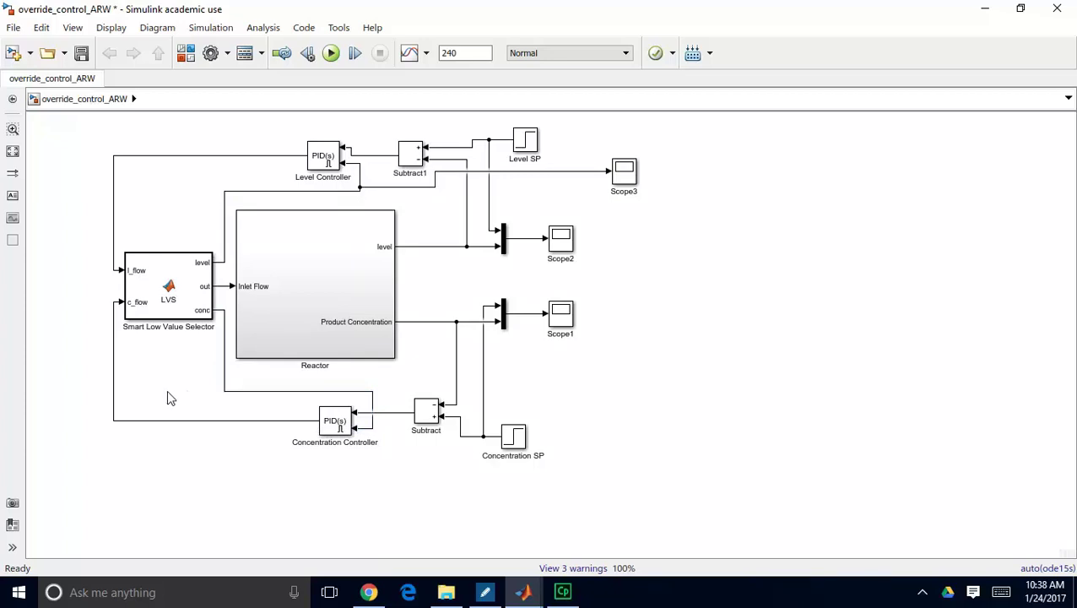
pyautogui.doubleClick(166, 272)
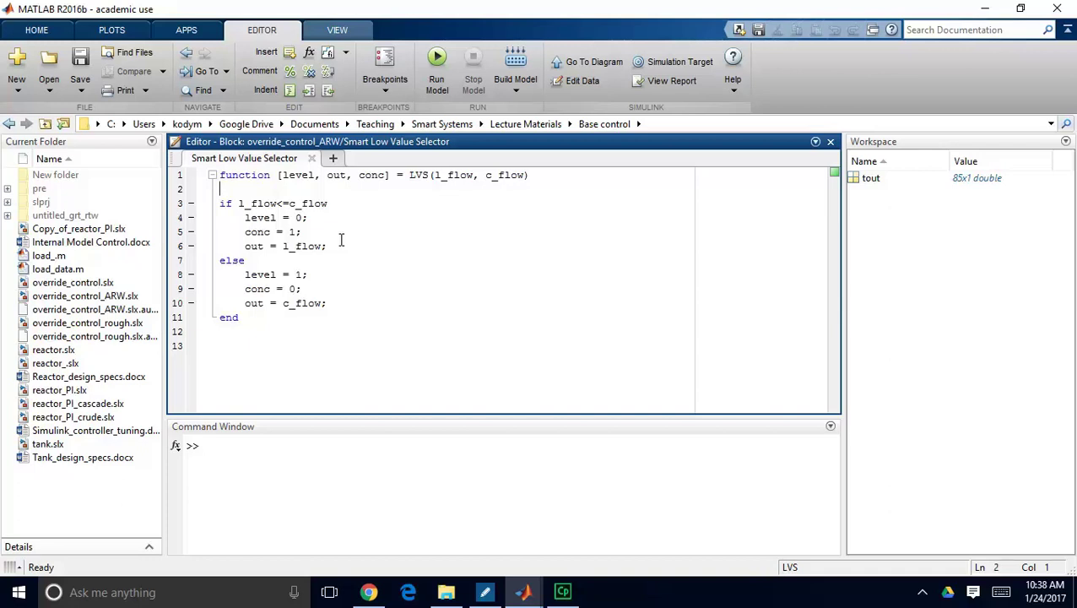
# Return to override_control_ARW and reopen the Smart Low Value Selector's LVS code
pyautogui.moveTo(523, 591)
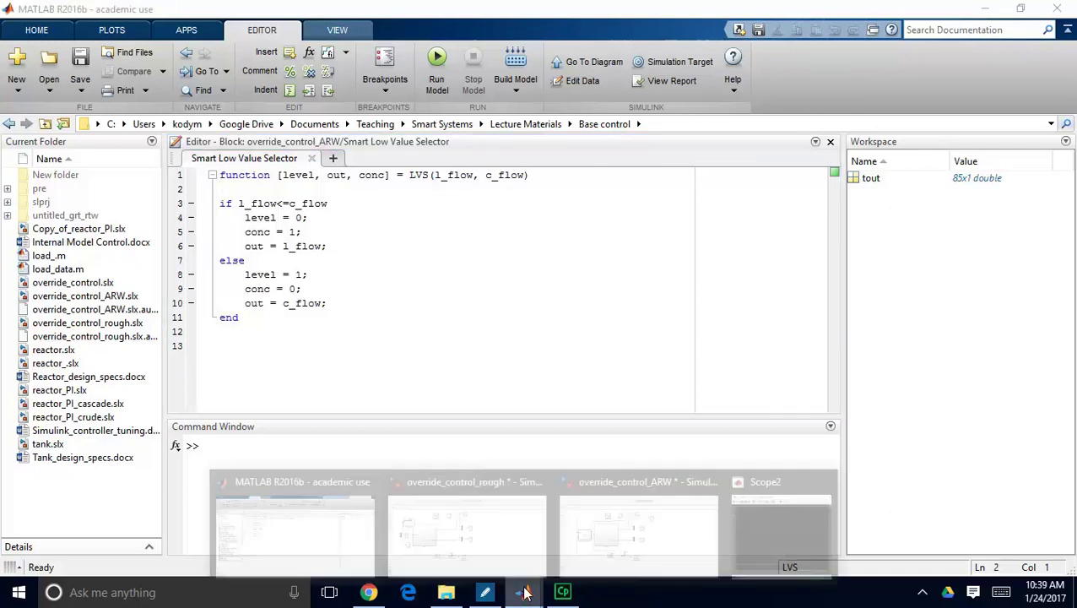
pyautogui.click(624, 481)
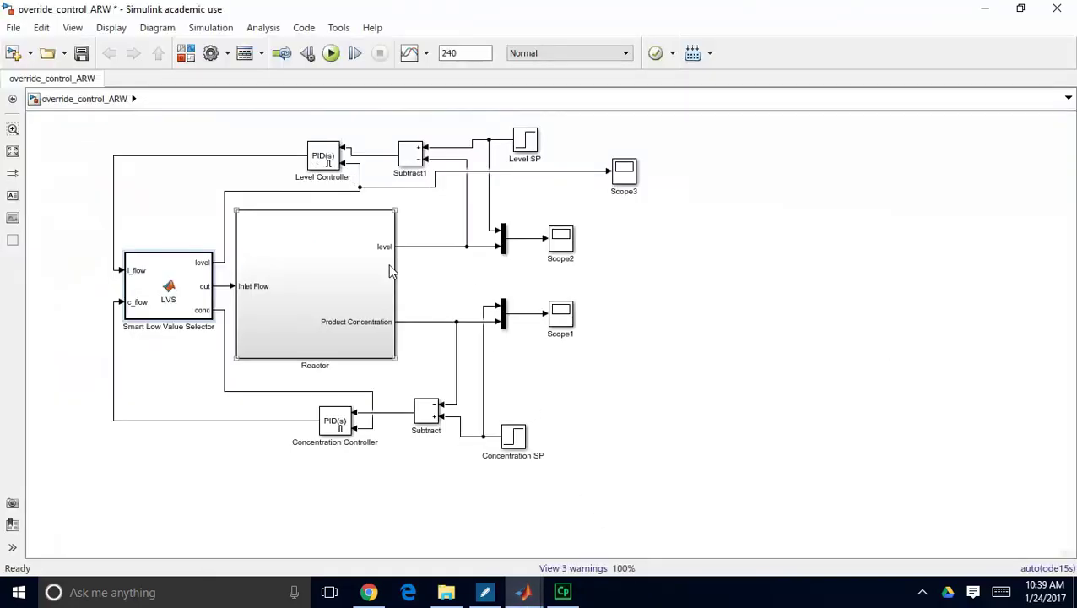
pyautogui.click(171, 300)
pyautogui.doubleClick(156, 275)
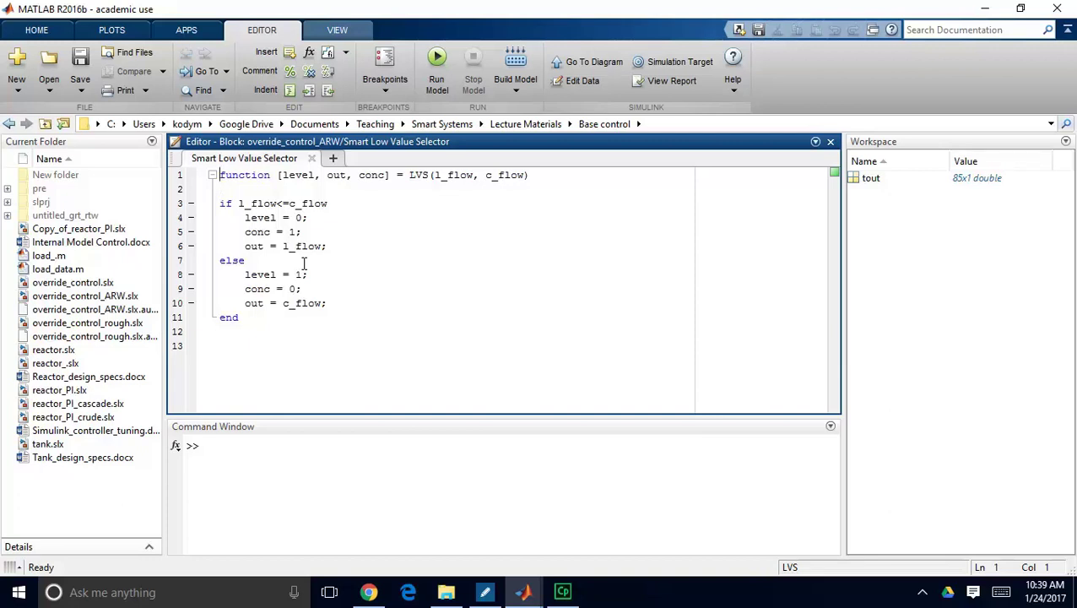
# Highlight usages of level, out, conc, l_flow and c_flow in the LVS function signature
pyautogui.click(297, 175)
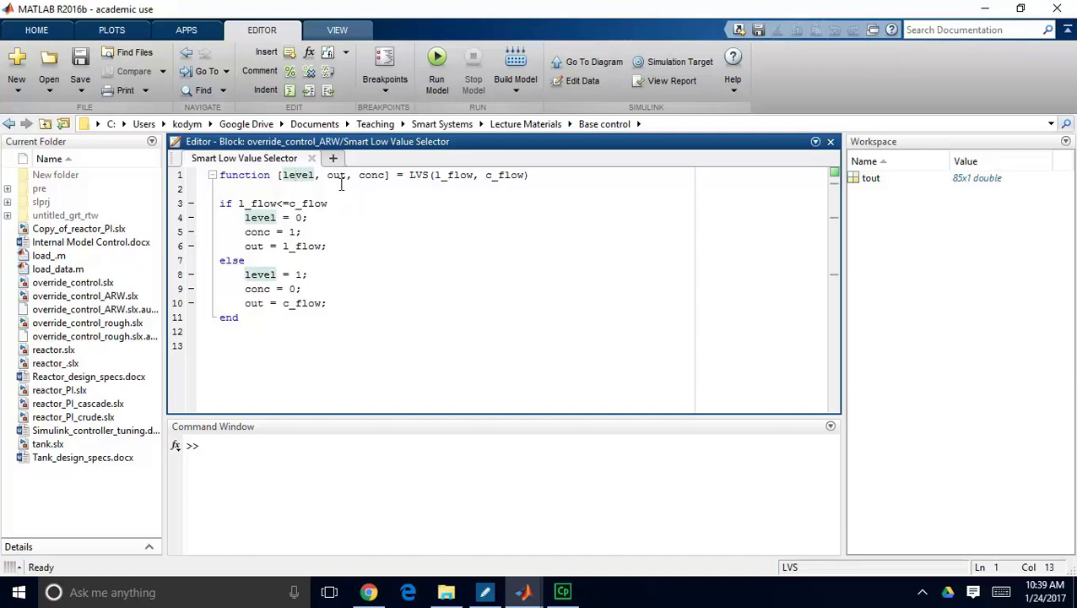
pyautogui.click(337, 175)
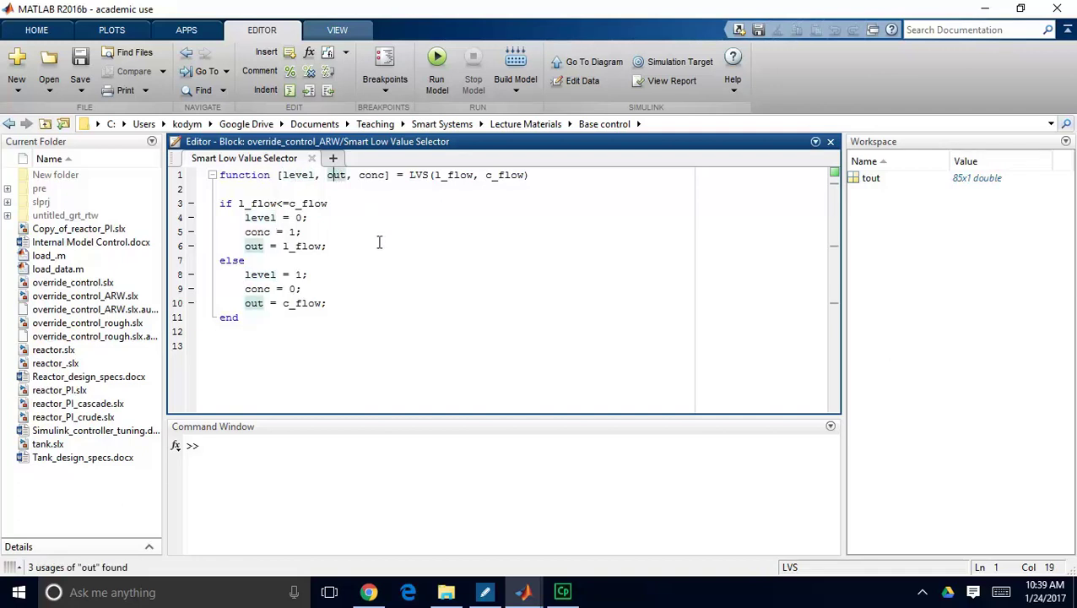
pyautogui.click(372, 174)
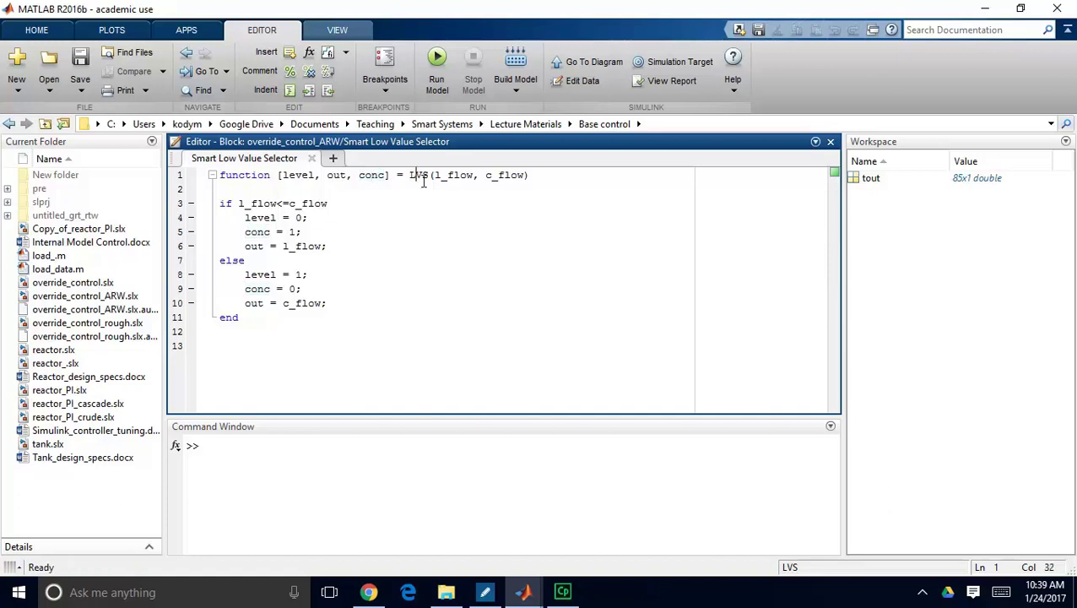
pyautogui.click(455, 175)
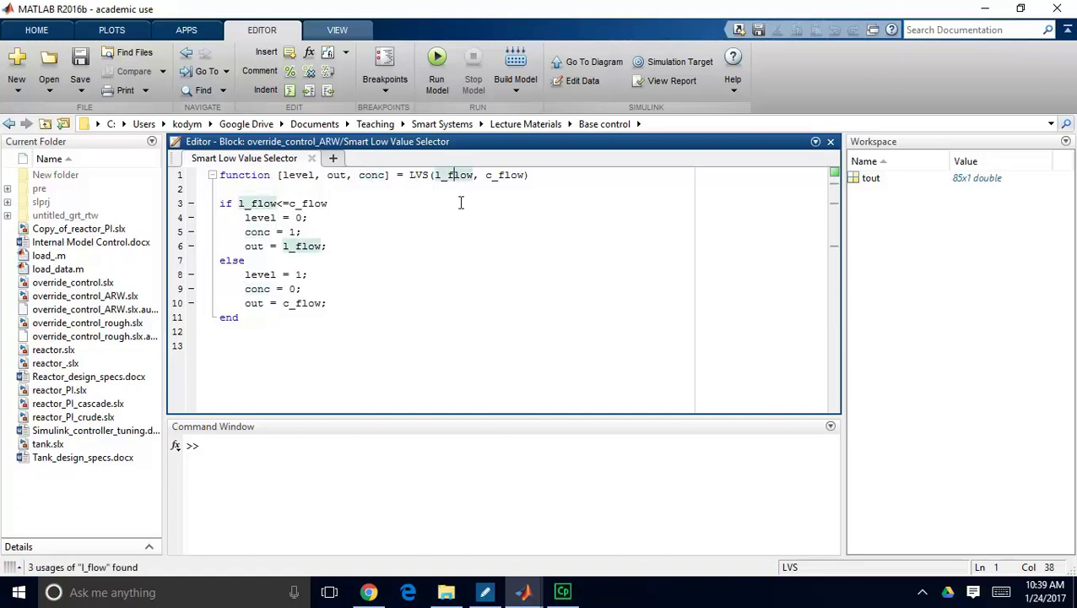
pyautogui.moveTo(496, 175); pyautogui.dragTo(503, 174)
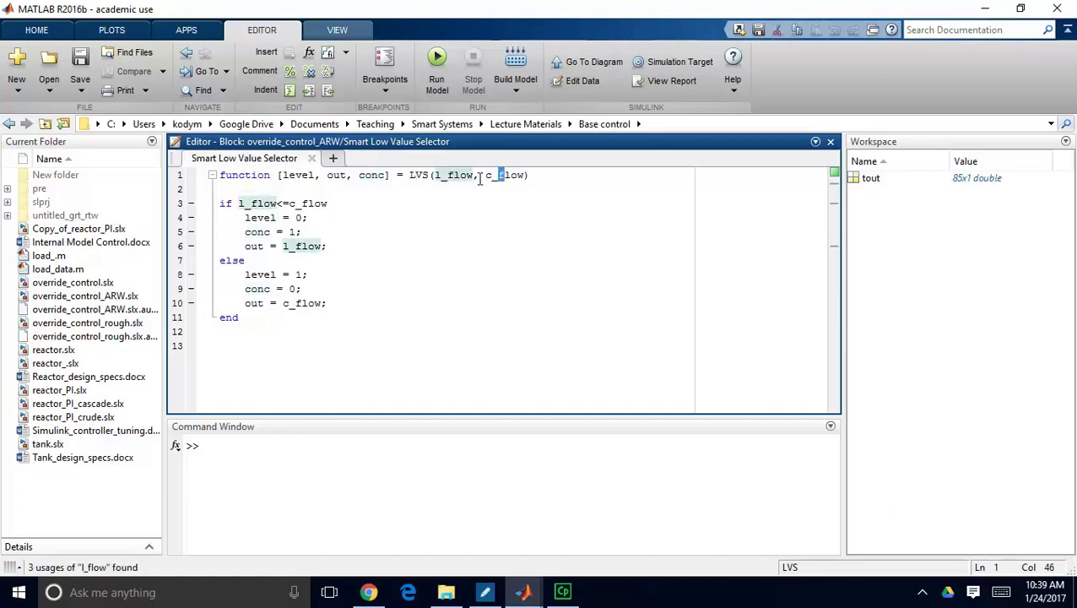
pyautogui.click(553, 175)
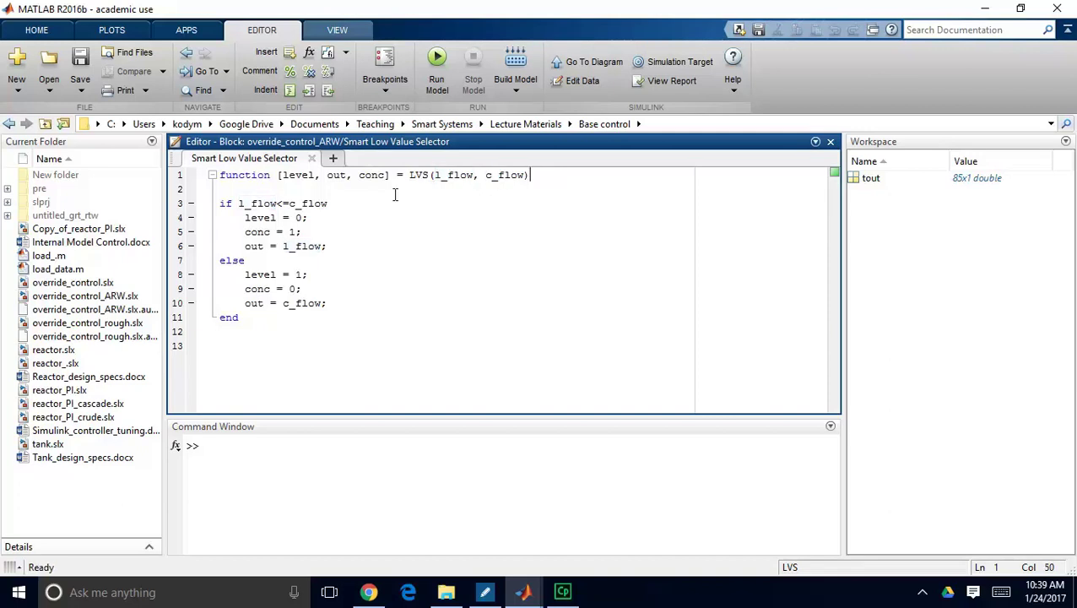
# Point out the l_flow <= c_flow comparison and the level and conc flag assignments
pyautogui.click(237, 191)
pyautogui.click(252, 203)
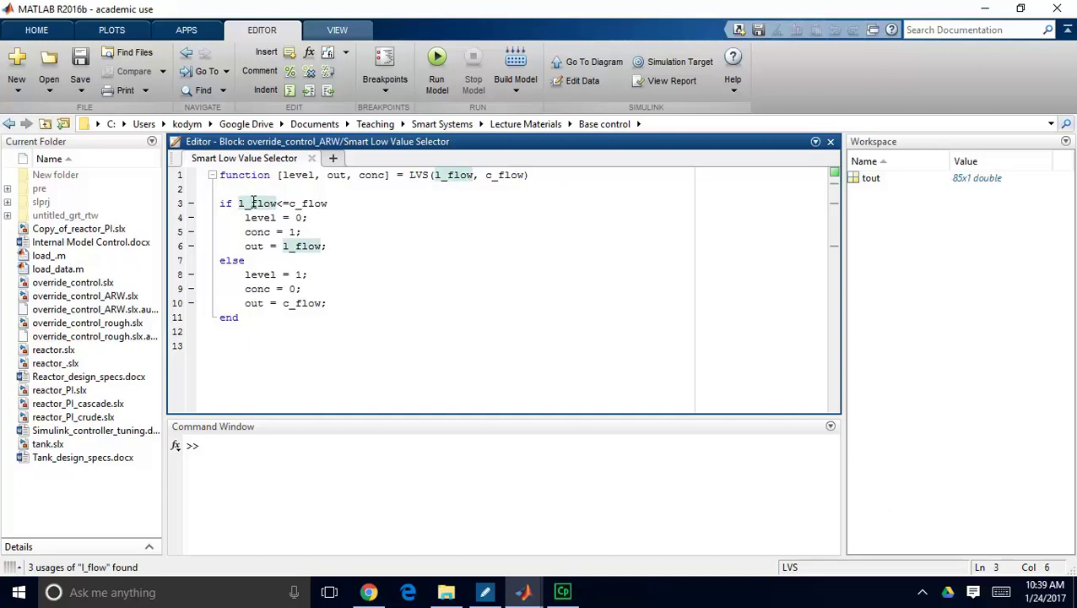
pyautogui.click(331, 203)
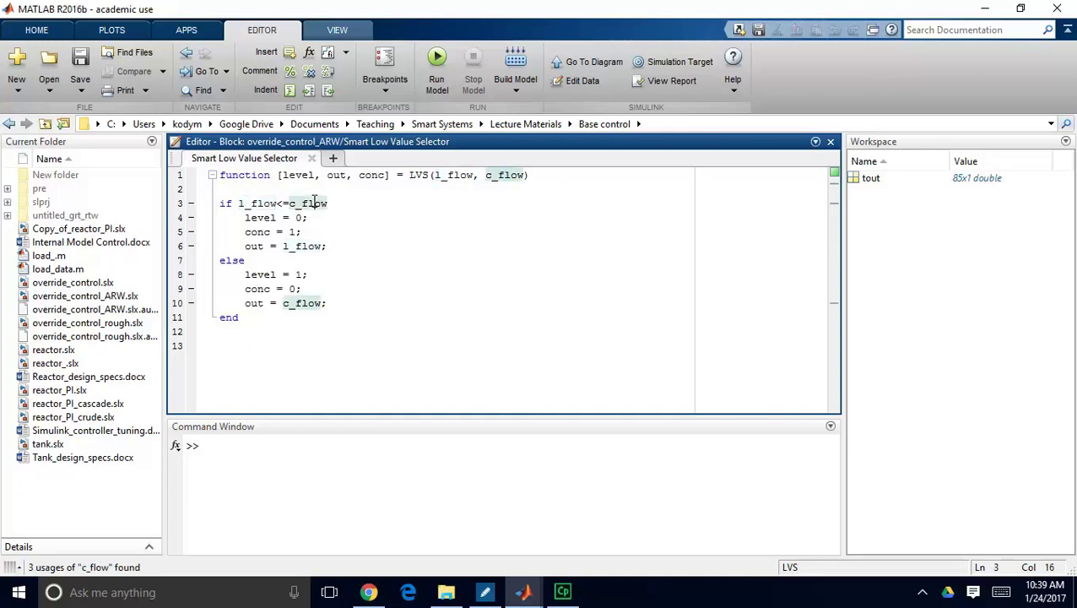
pyautogui.click(253, 218)
pyautogui.click(275, 217)
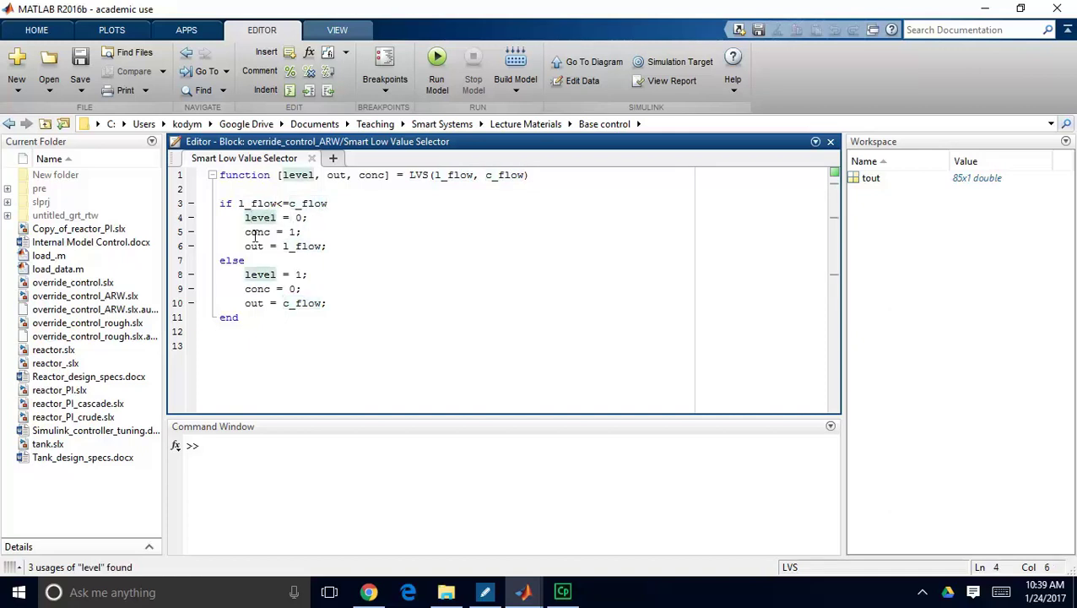
pyautogui.click(256, 235)
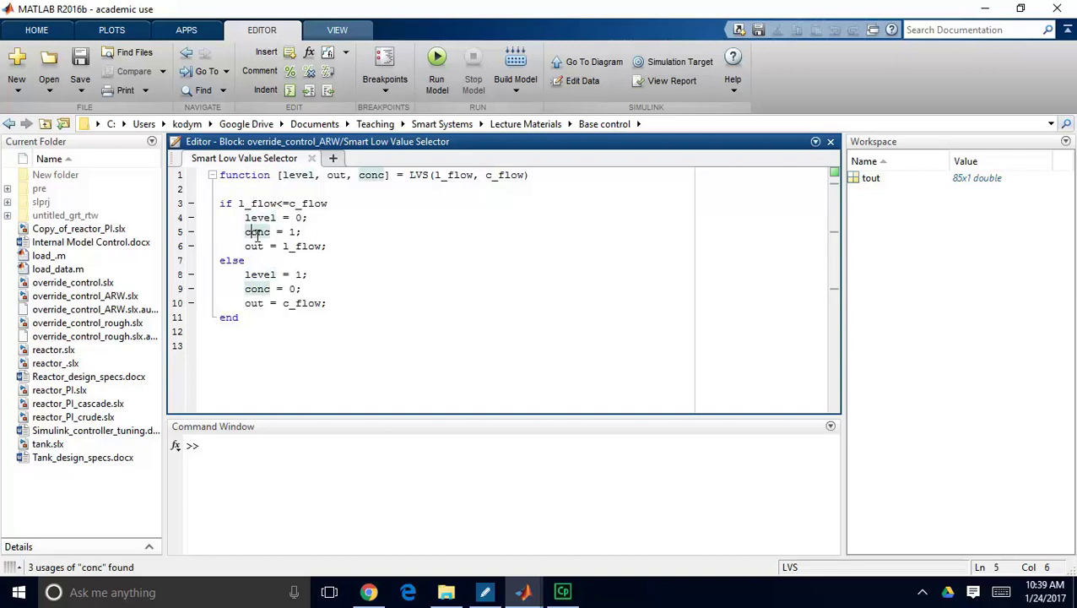
pyautogui.click(302, 232)
# Point out out = l_flow on line 6, then recheck where level and conc are used
pyautogui.click(253, 246)
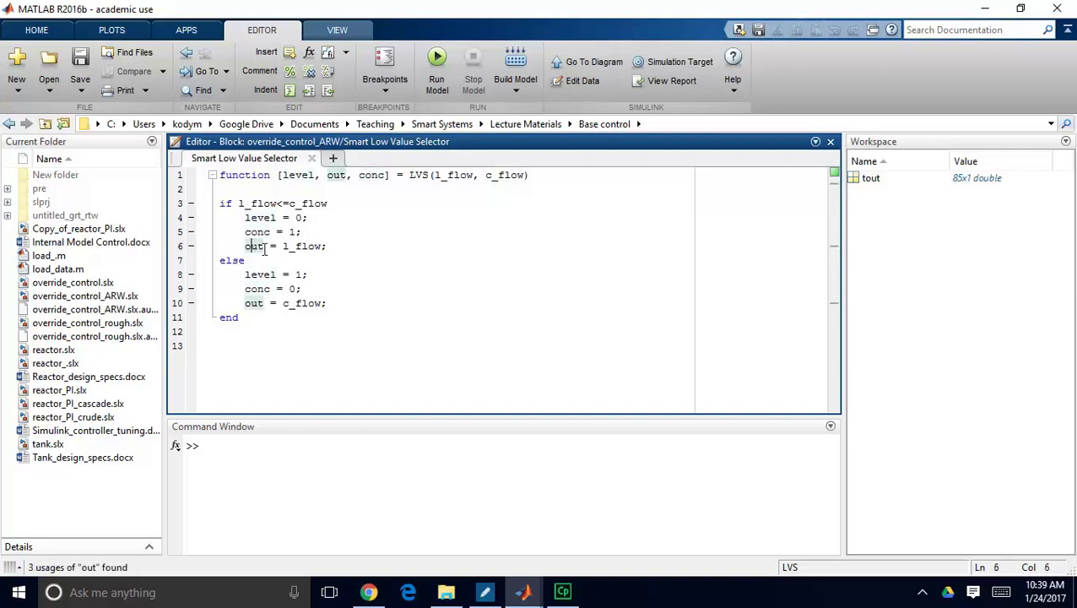
pyautogui.click(309, 246)
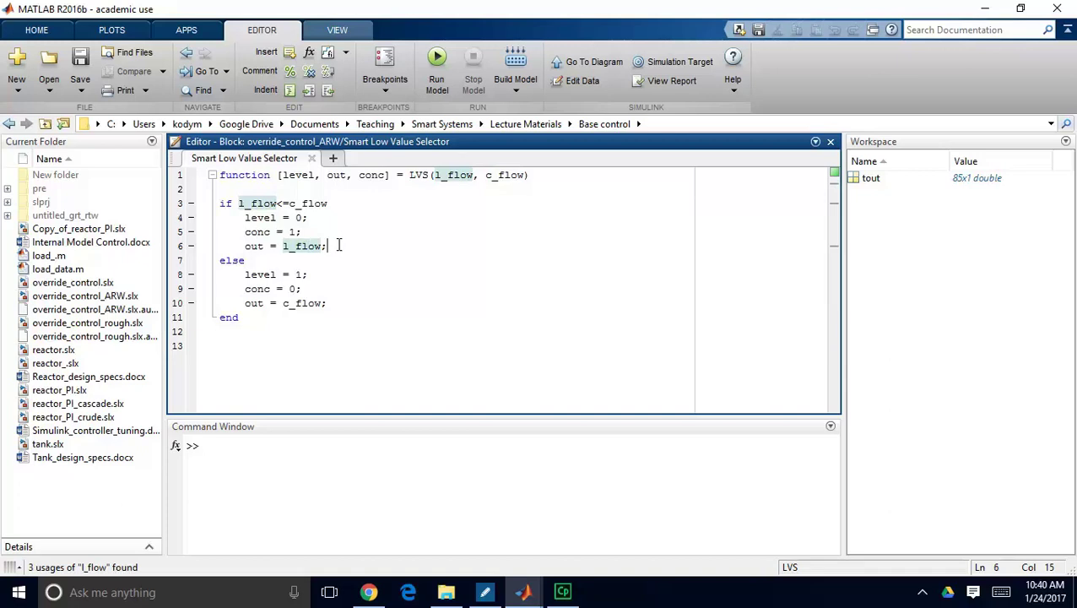
pyautogui.click(337, 244)
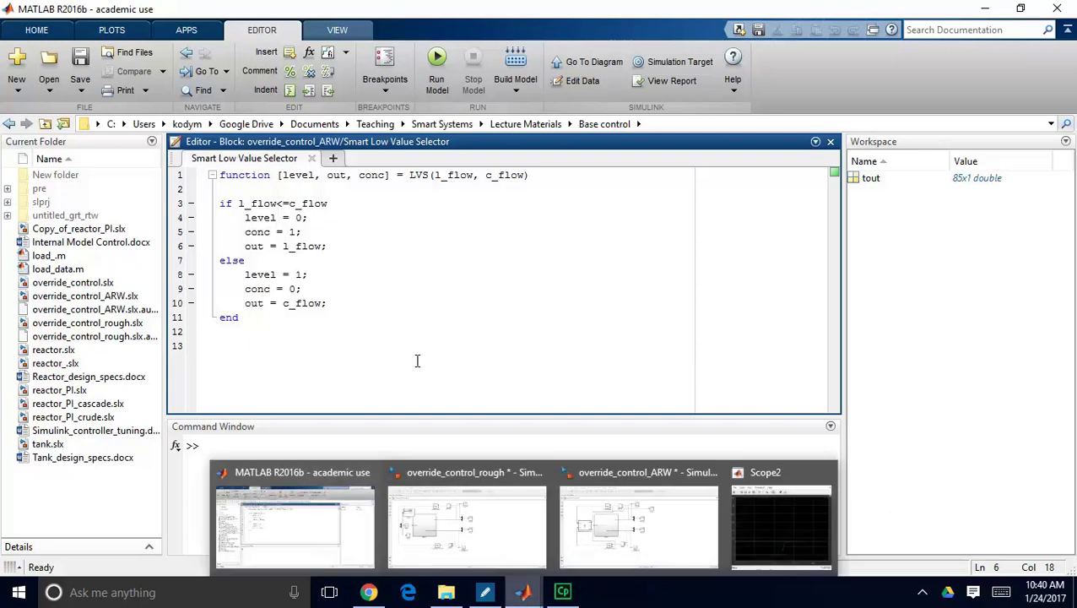
pyautogui.click(264, 218)
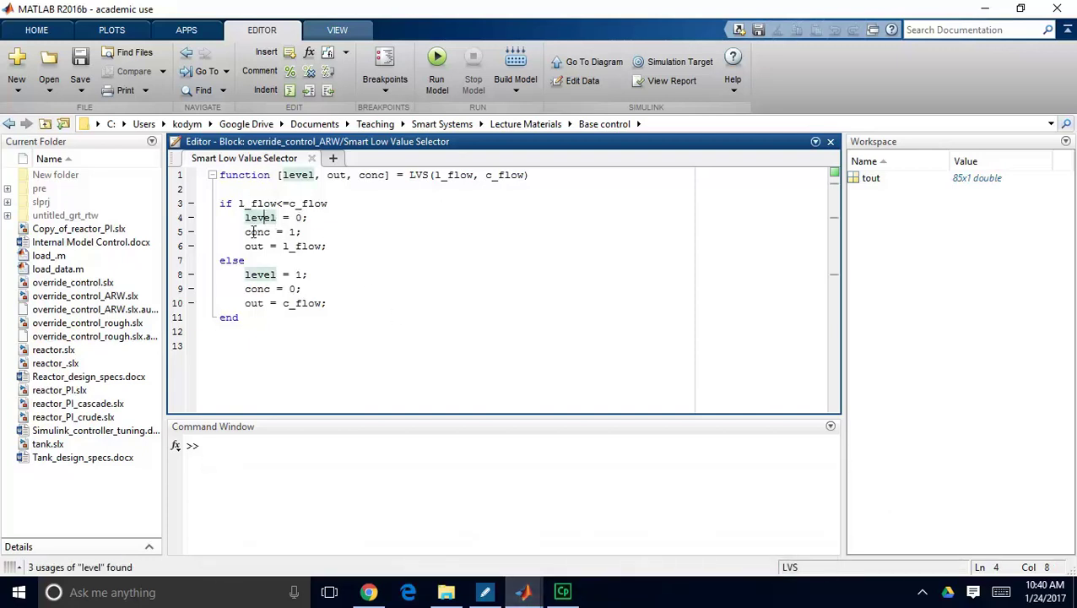
pyautogui.click(253, 232)
# Bring override_control_ARW forward and select the Level Controller PID block
pyautogui.moveTo(533, 597)
pyautogui.click(608, 523)
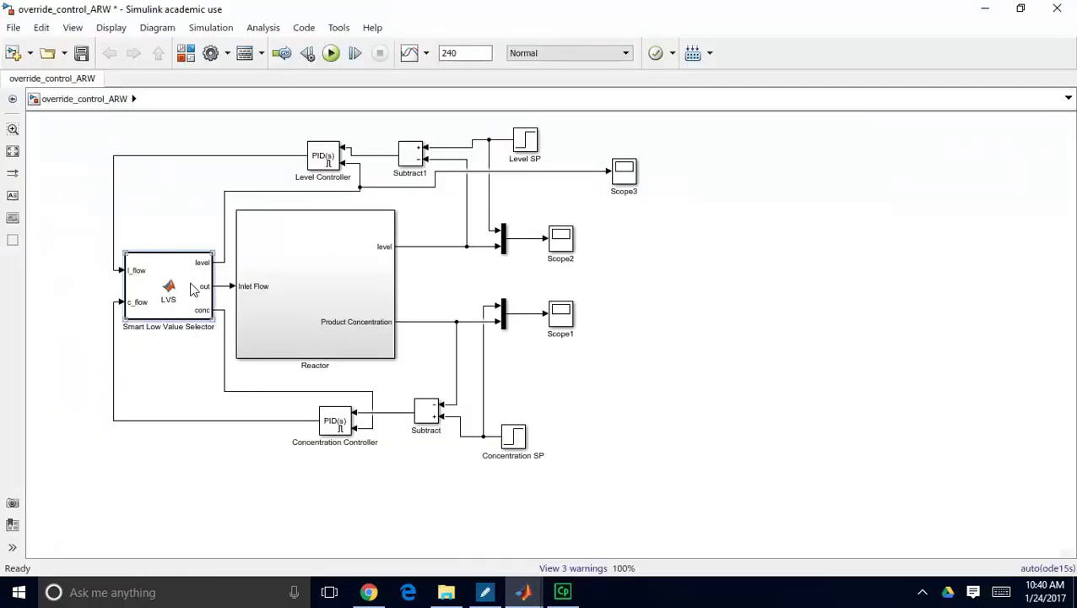
pyautogui.click(179, 223)
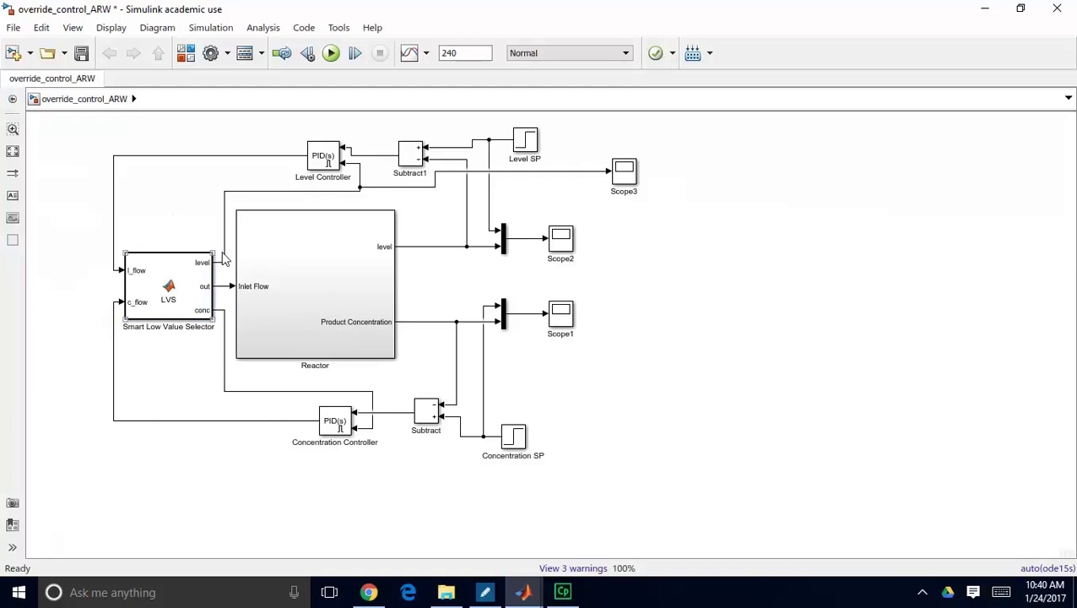
pyautogui.click(323, 162)
pyautogui.click(327, 457)
# Inspect the Concentration Controller and its conc signal line, then reopen the LVS code
pyautogui.click(342, 431)
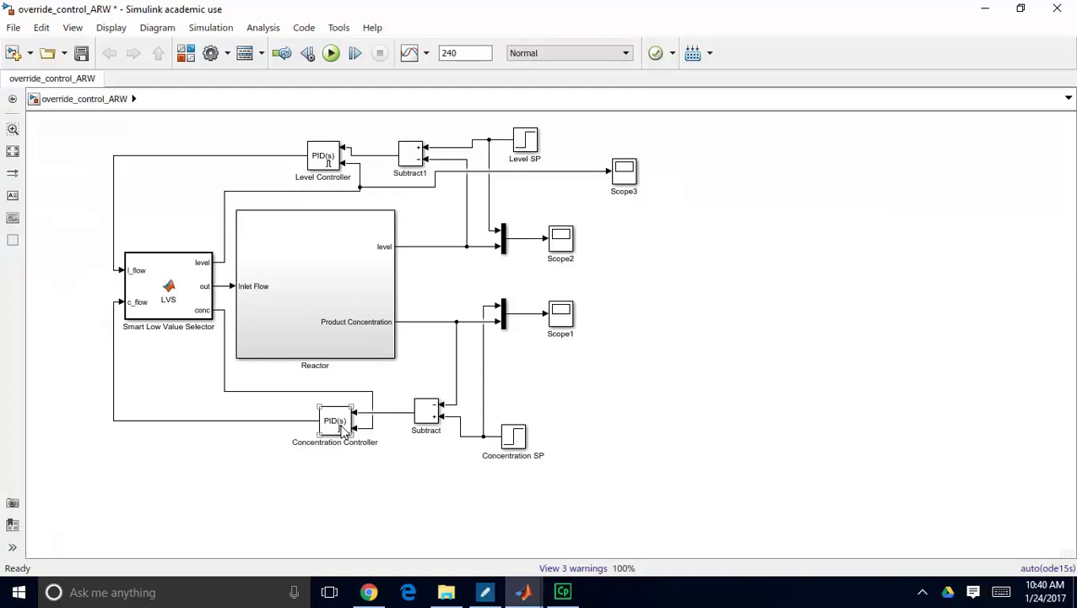
pyautogui.click(224, 325)
pyautogui.click(225, 338)
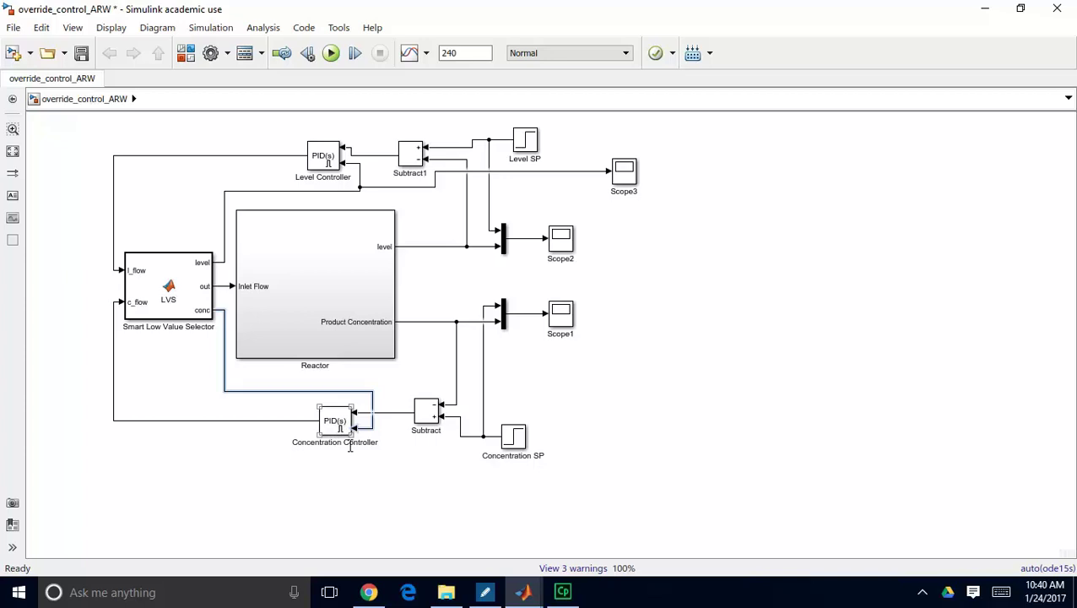
pyautogui.click(260, 466)
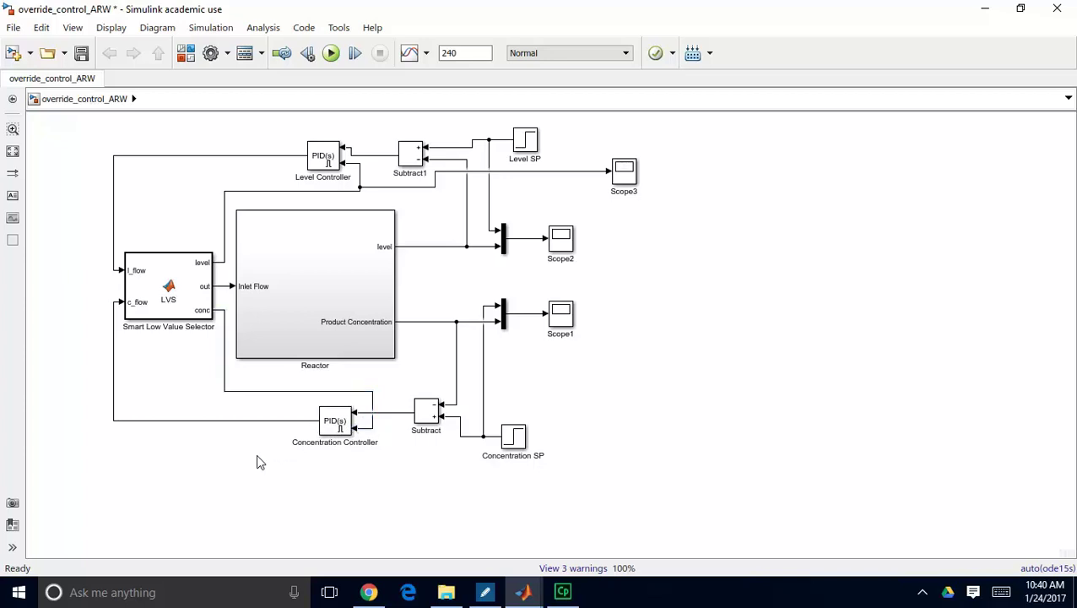
pyautogui.doubleClick(170, 286)
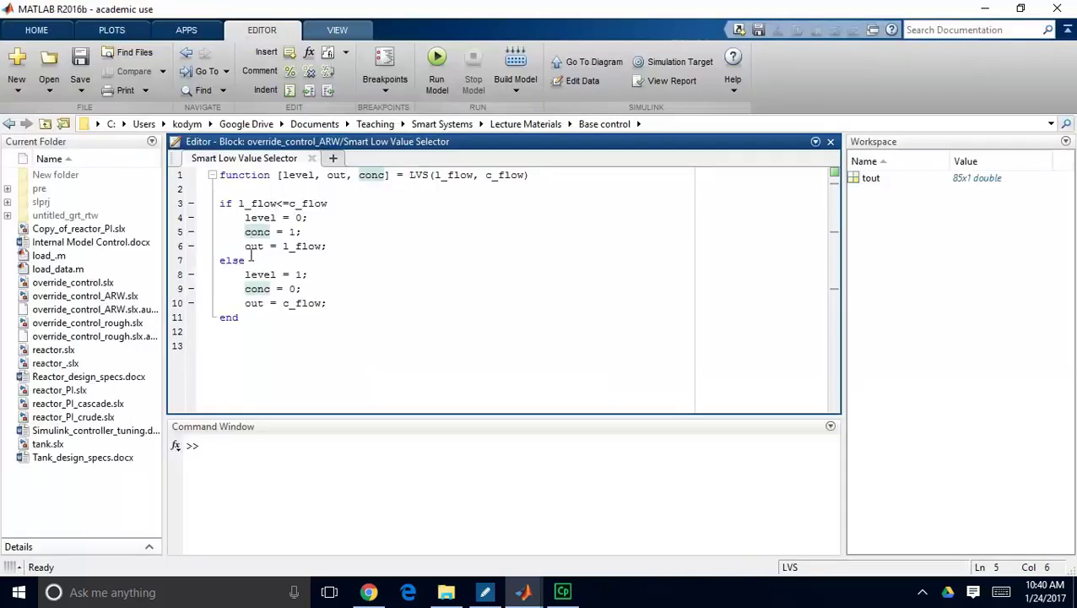
# Point out c_flow, l_flow and level usages, then step through lines 8–10 of LVS
pyautogui.click(305, 204)
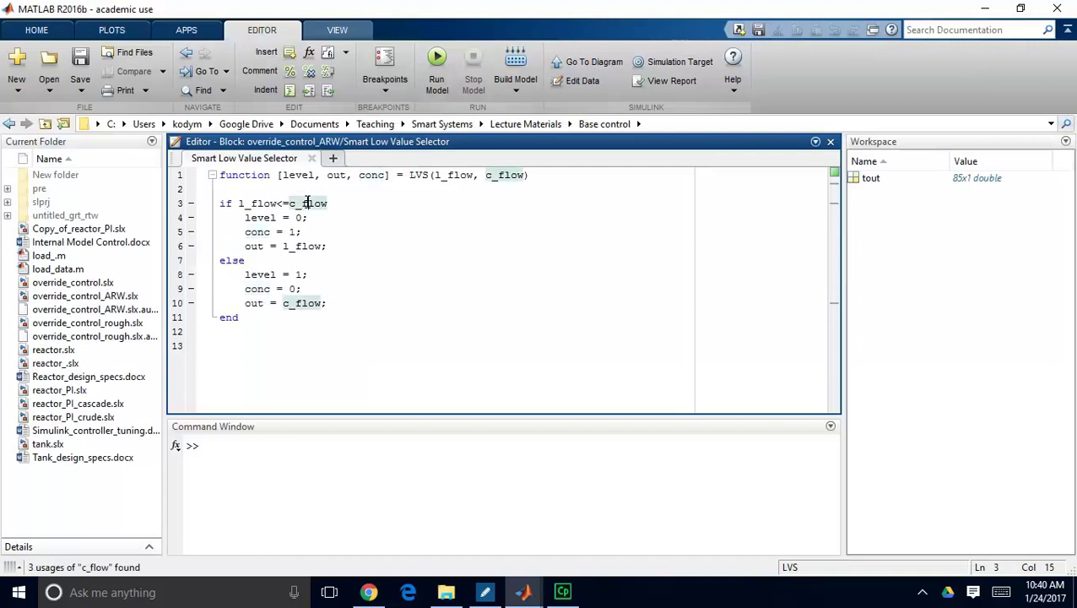
pyautogui.click(253, 203)
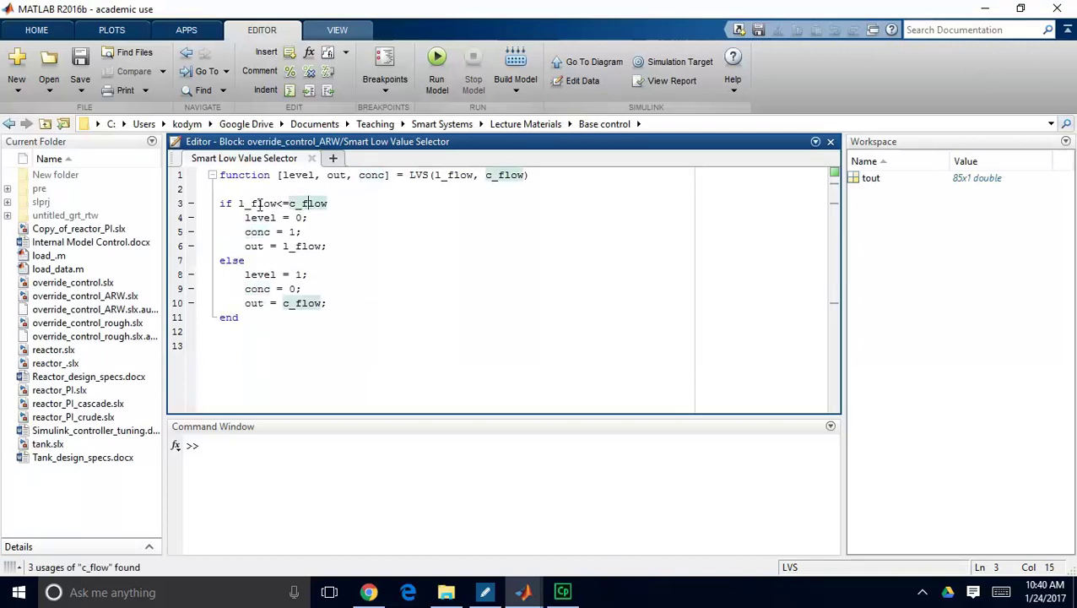
pyautogui.click(262, 276)
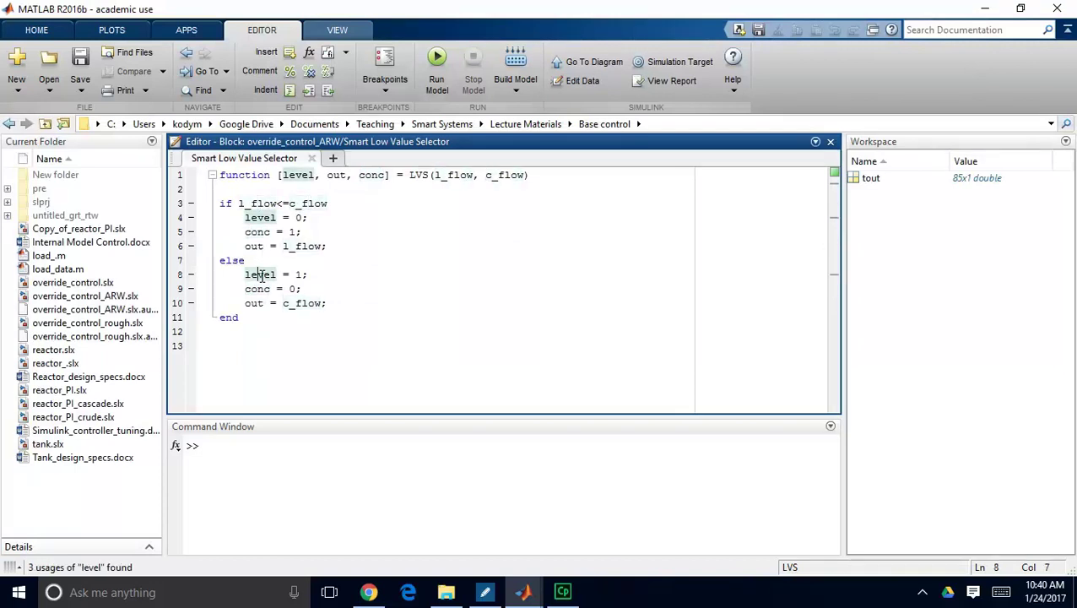
pyautogui.click(313, 275)
pyautogui.click(311, 289)
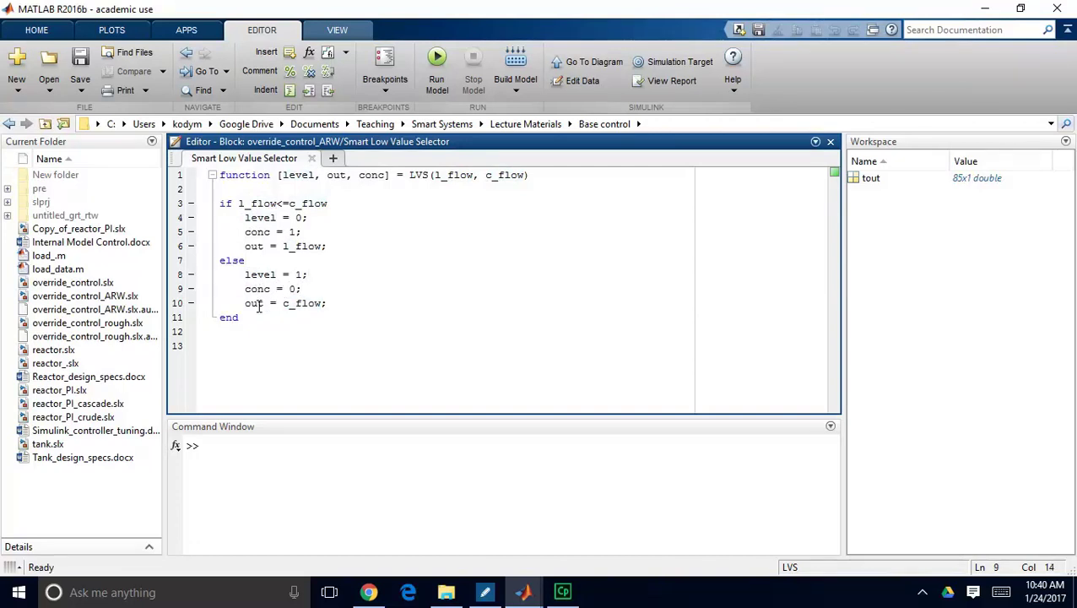
pyautogui.click(328, 303)
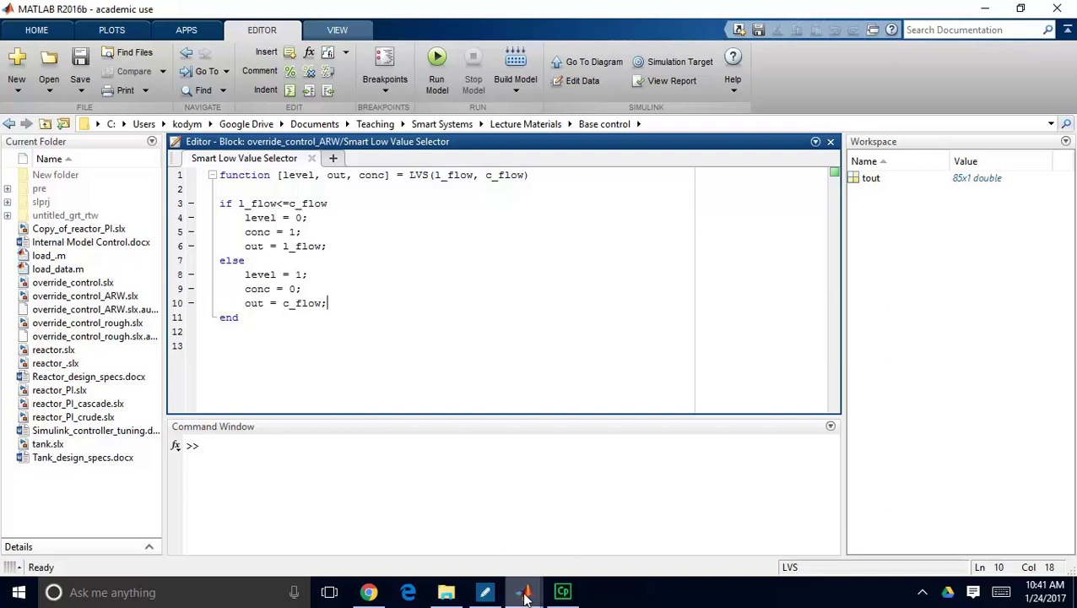
# Review and close the override_control_rough model's Scope2 level and Scope1 concentration plots
pyautogui.moveTo(523, 591)
pyautogui.click(478, 532)
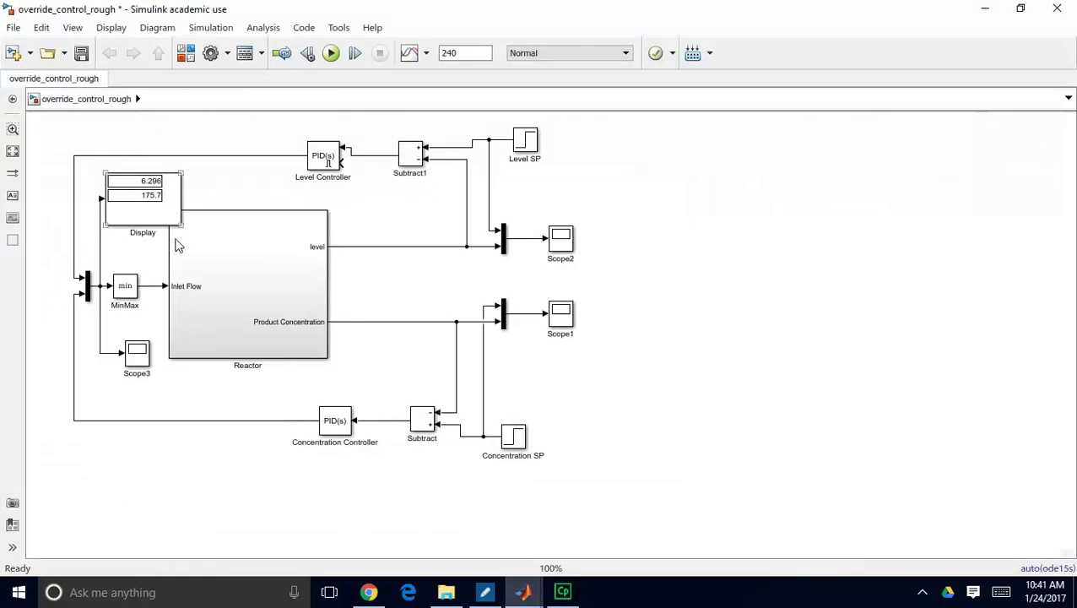
pyautogui.click(566, 245)
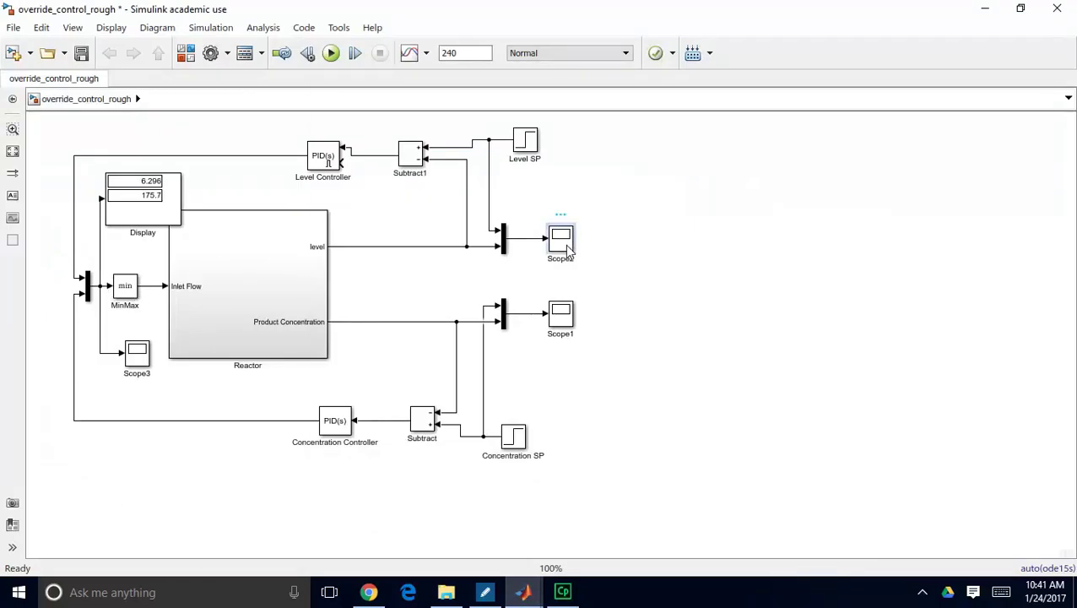
pyautogui.doubleClick(565, 245)
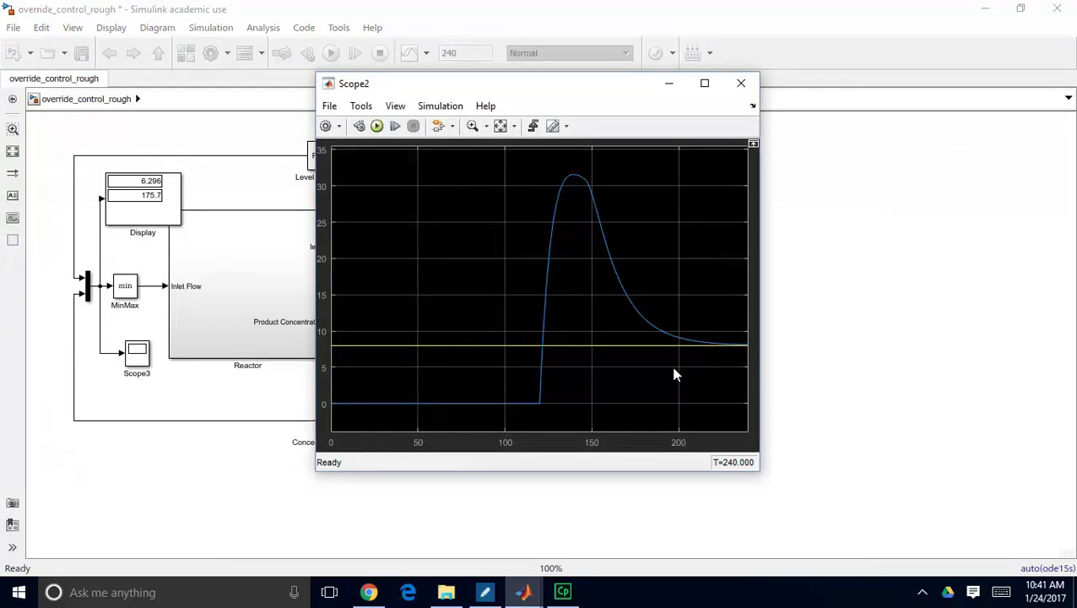
pyautogui.click(741, 83)
pyautogui.doubleClick(563, 314)
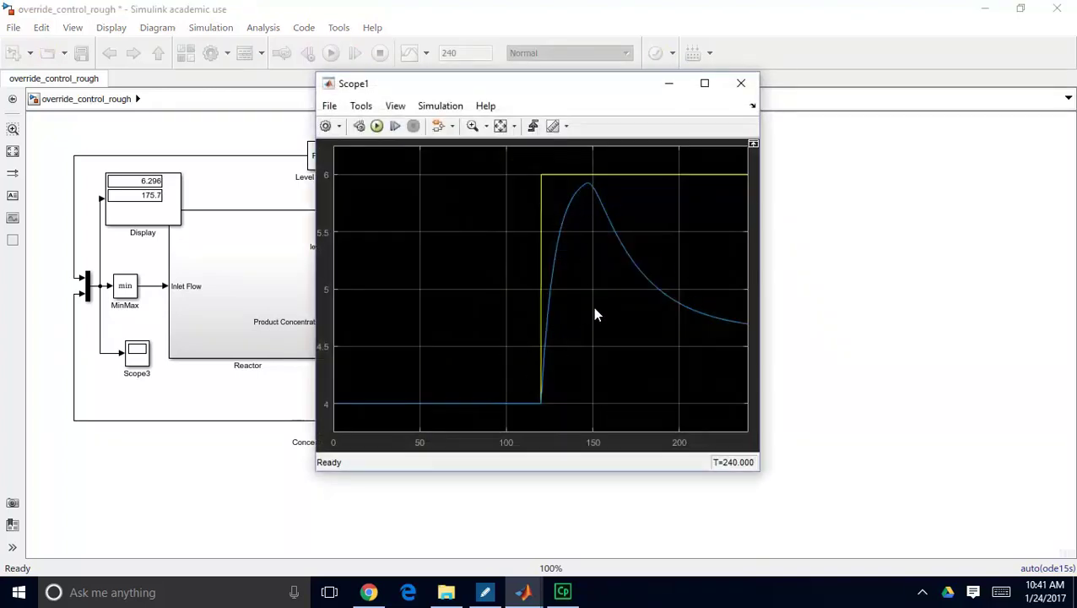
pyautogui.click(741, 83)
pyautogui.click(381, 302)
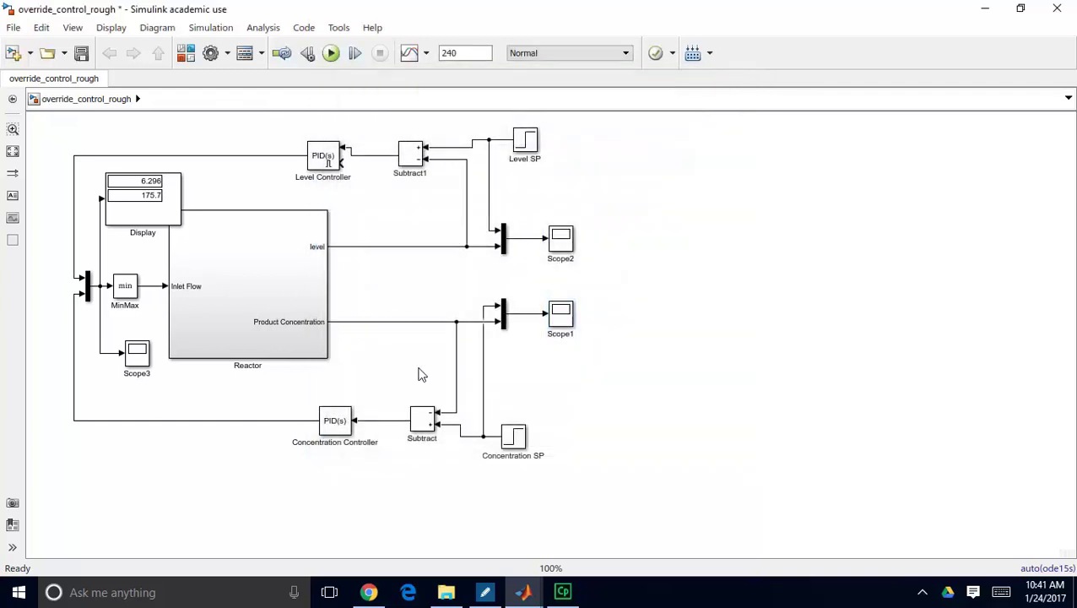
# Save override_control_ARW and start its 240 s simulation
pyautogui.moveTo(525, 591)
pyautogui.click(657, 523)
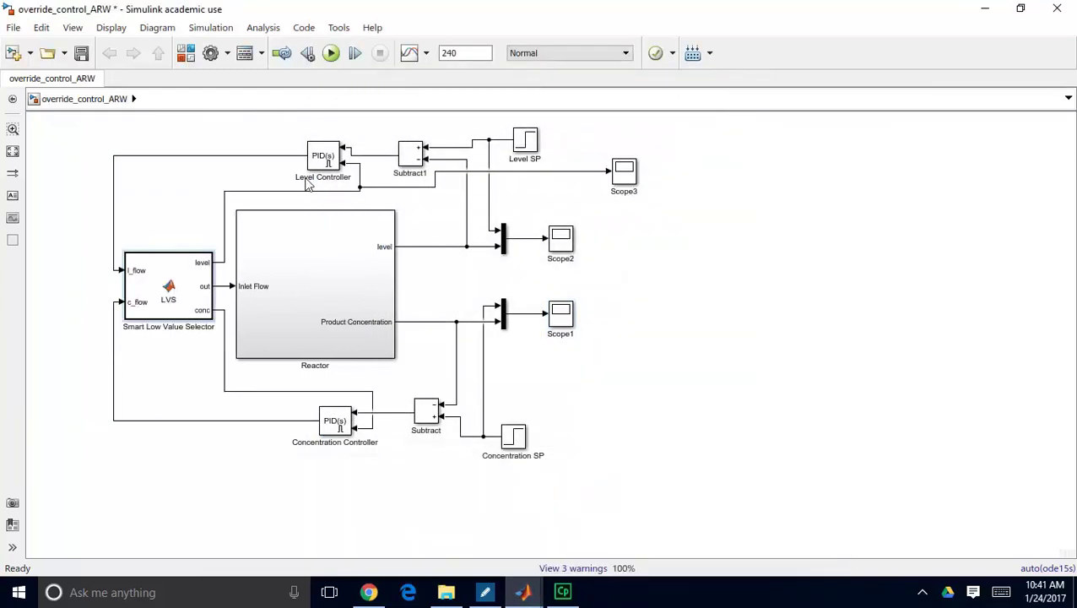
pyautogui.click(81, 53)
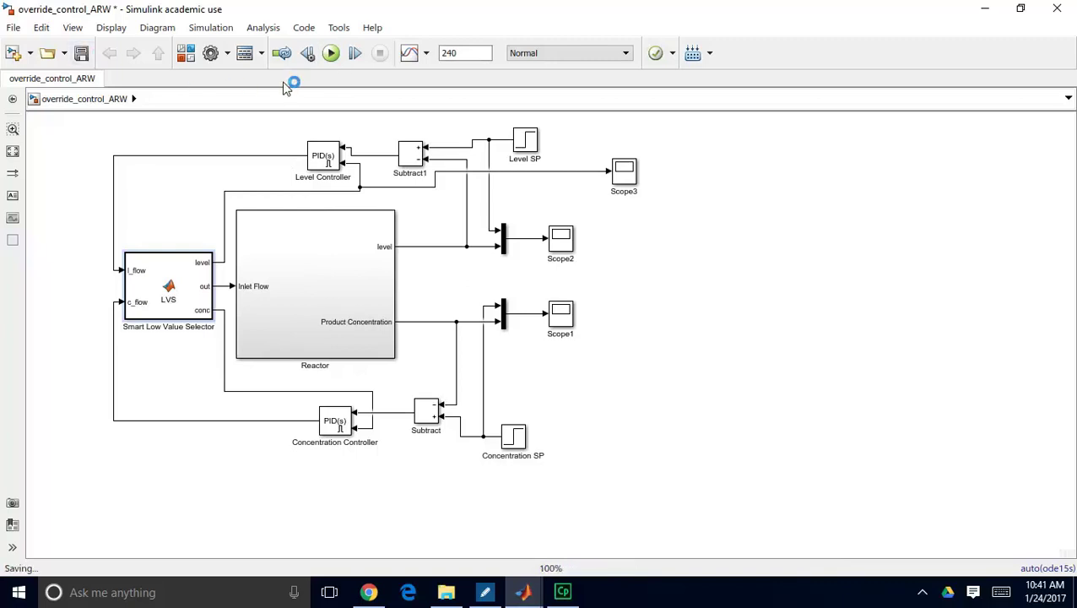
pyautogui.click(331, 53)
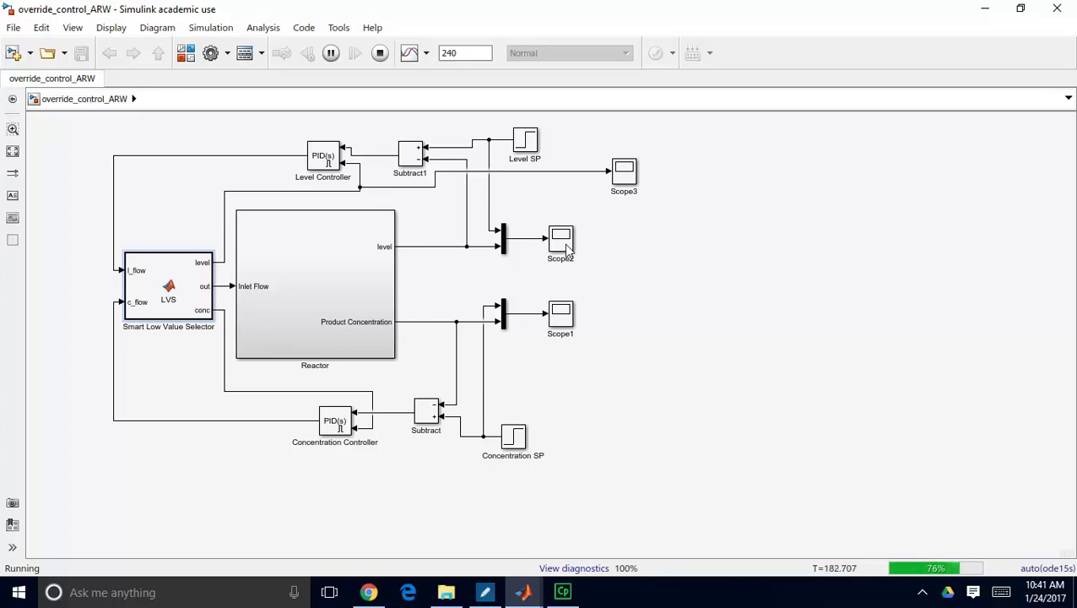
# Open Scope1 to check the ARW concentration rising from 4 to about 4.6
pyautogui.doubleClick(562, 326)
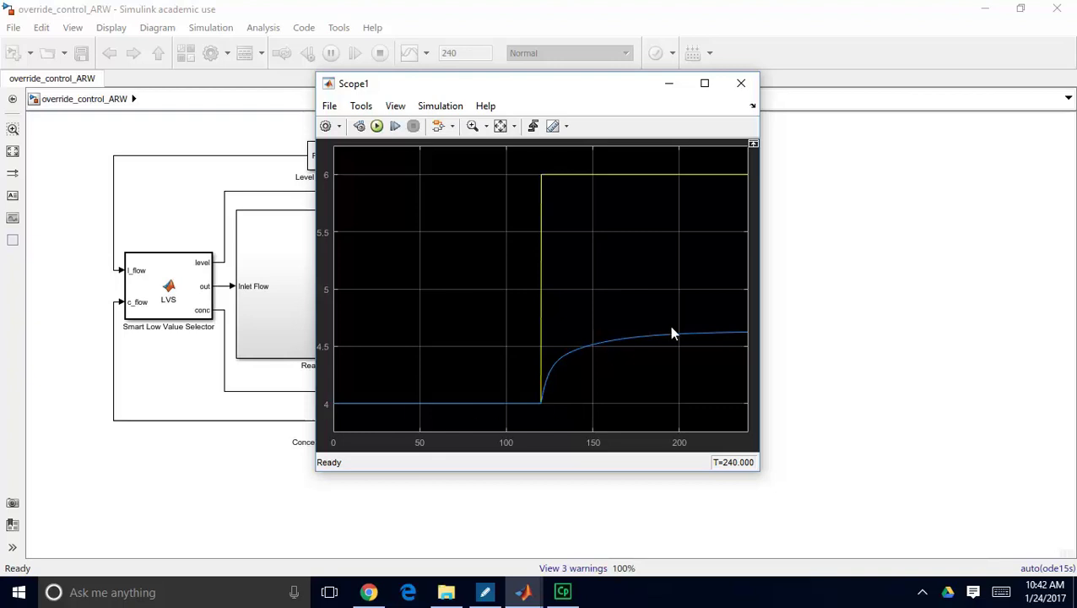
# Close Scope1 and open Scope2 to view the level reaching its setpoint near 8
pyautogui.click(742, 86)
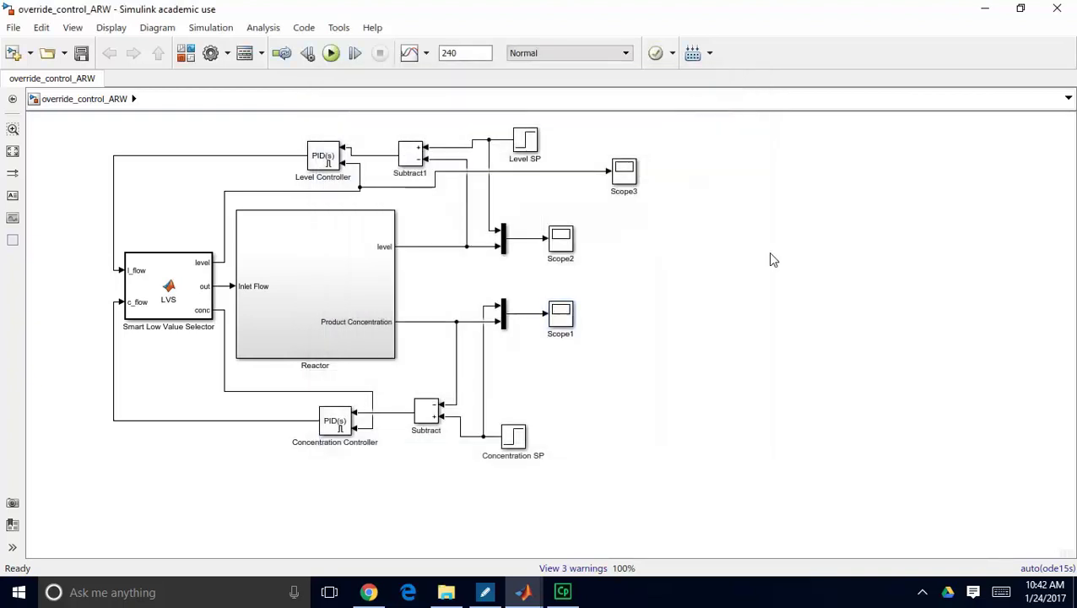
pyautogui.doubleClick(563, 244)
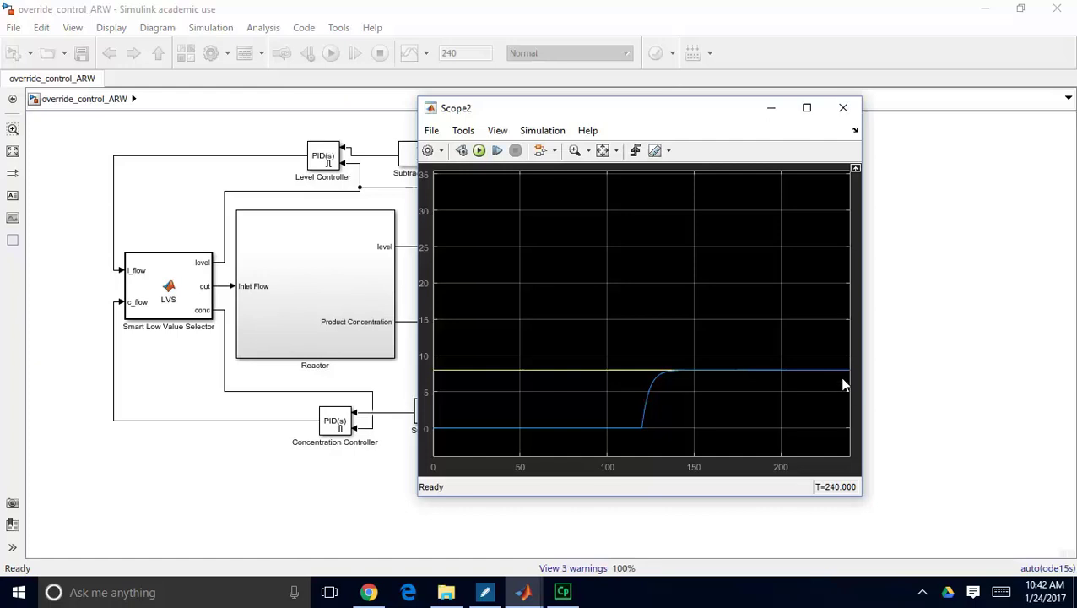
# Close the Scope2 plot and select the Smart Low Value Selector block
pyautogui.click(842, 109)
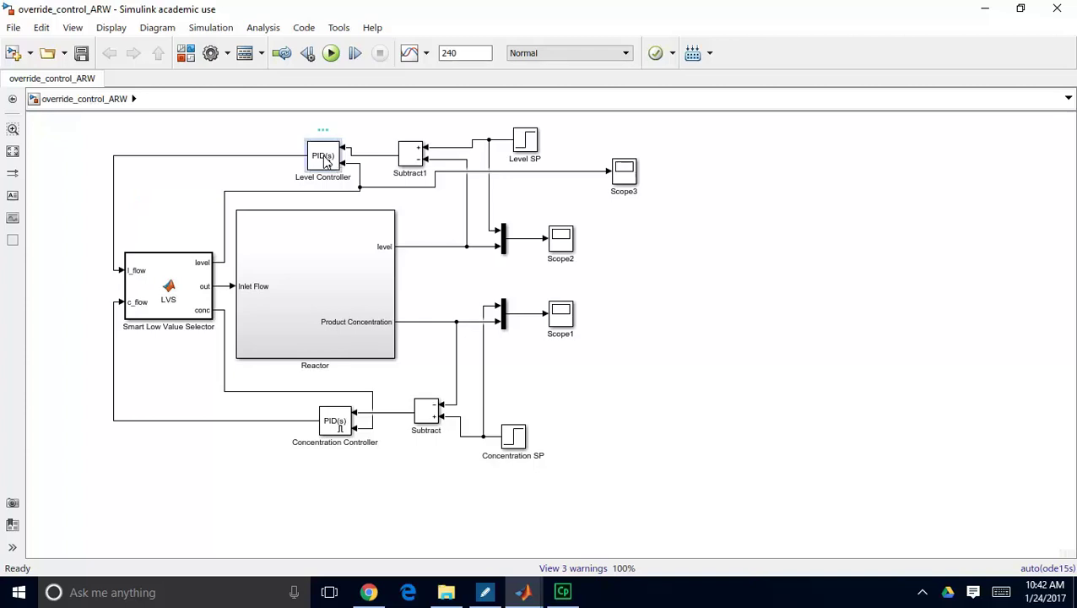
pyautogui.click(163, 281)
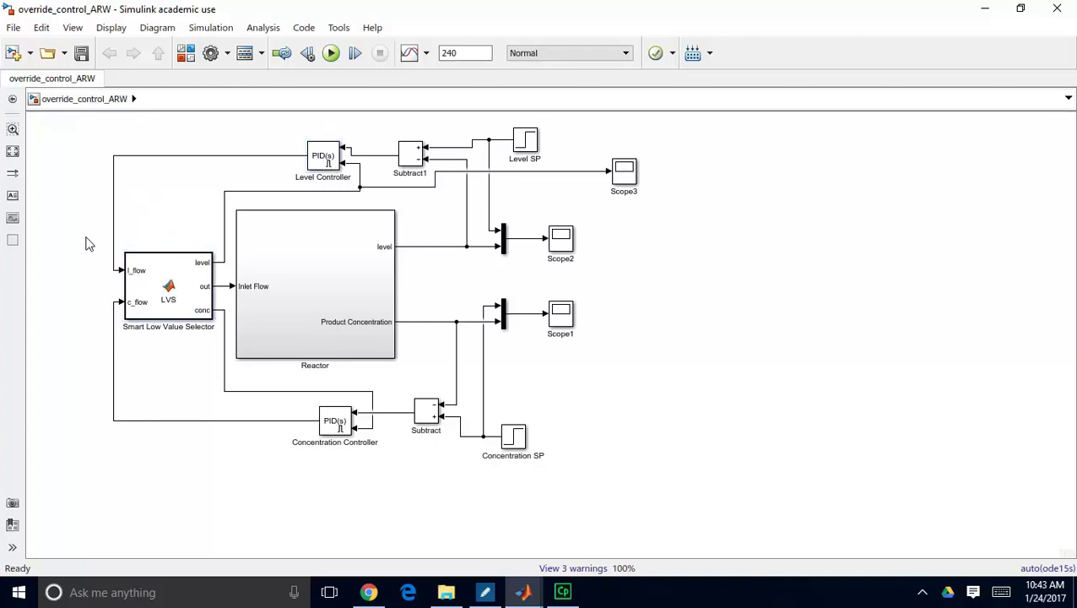